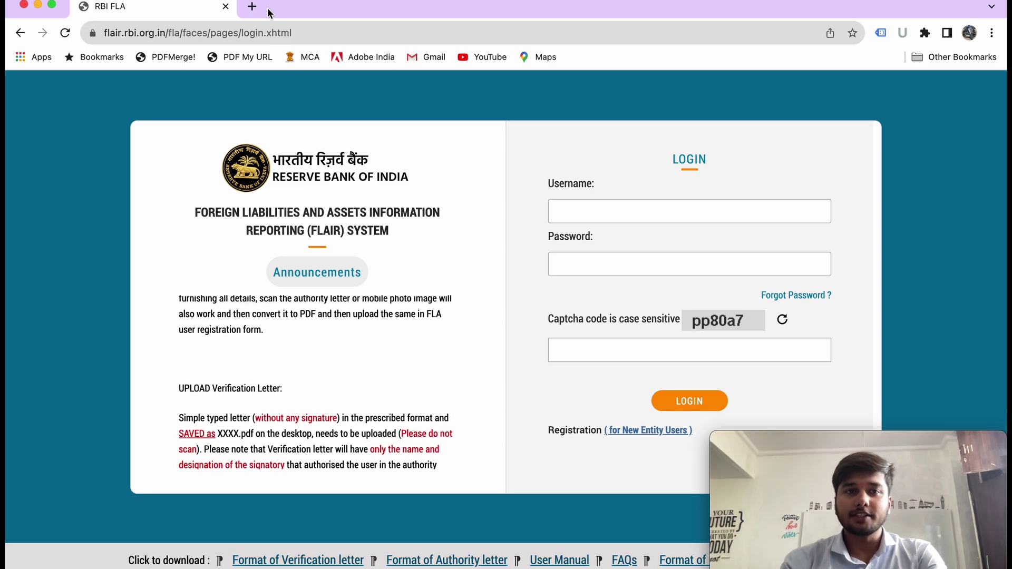
- Open the FLAIR portal in a new tab and open the new-entity registration form
{"action": "left_click", "coordinate": [252, 7]}
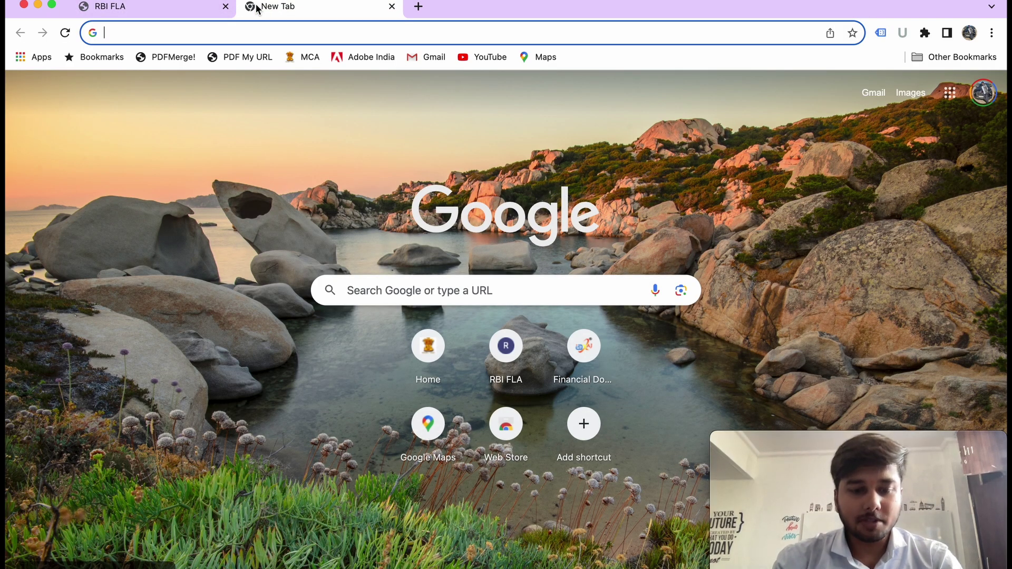
{"action": "type", "text": "flair"}
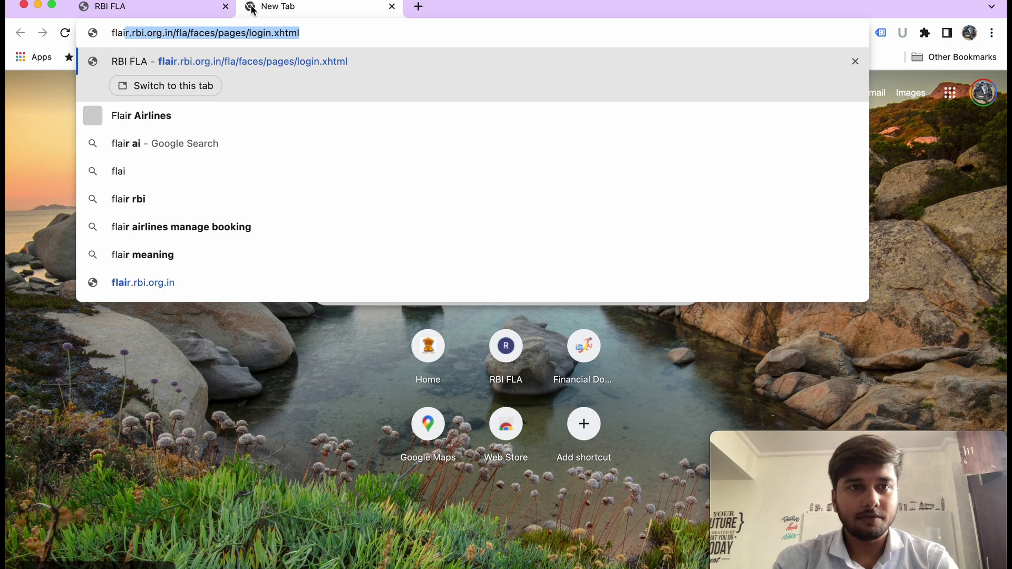
{"action": "key", "text": "Return"}
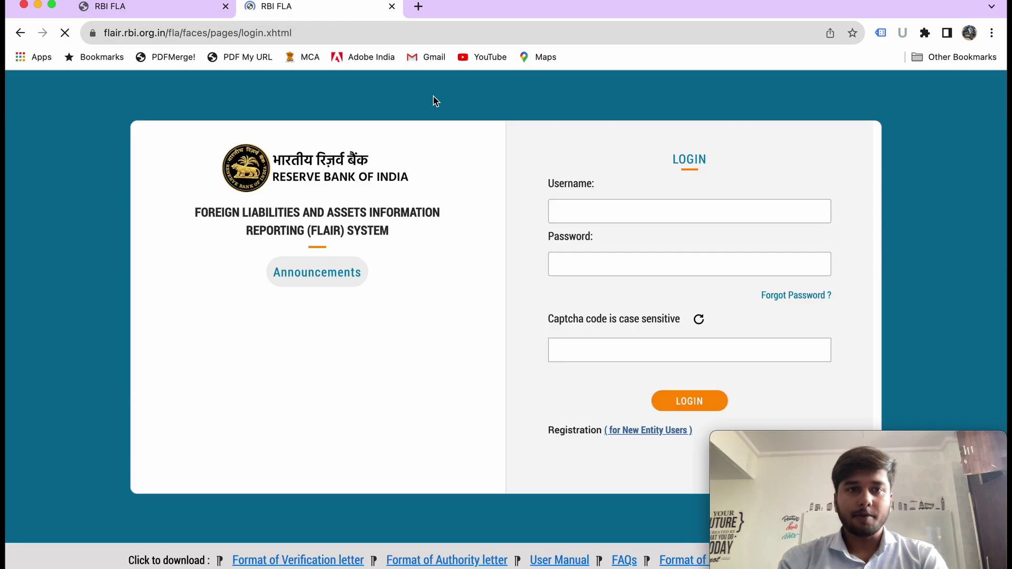
{"action": "left_click", "coordinate": [638, 431]}
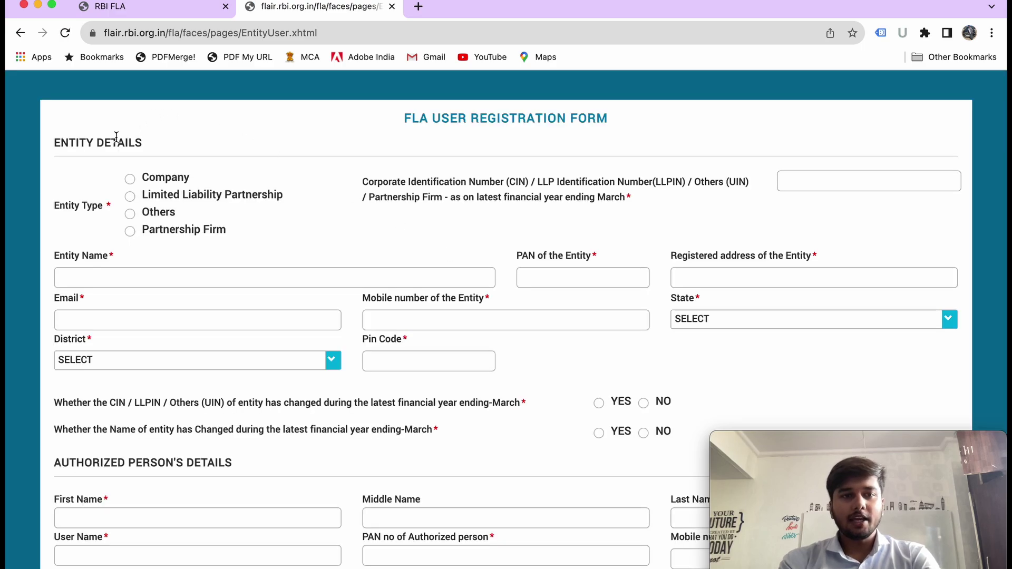
- Select Company as the entity type and review the registration form sections
{"action": "left_click", "coordinate": [129, 179]}
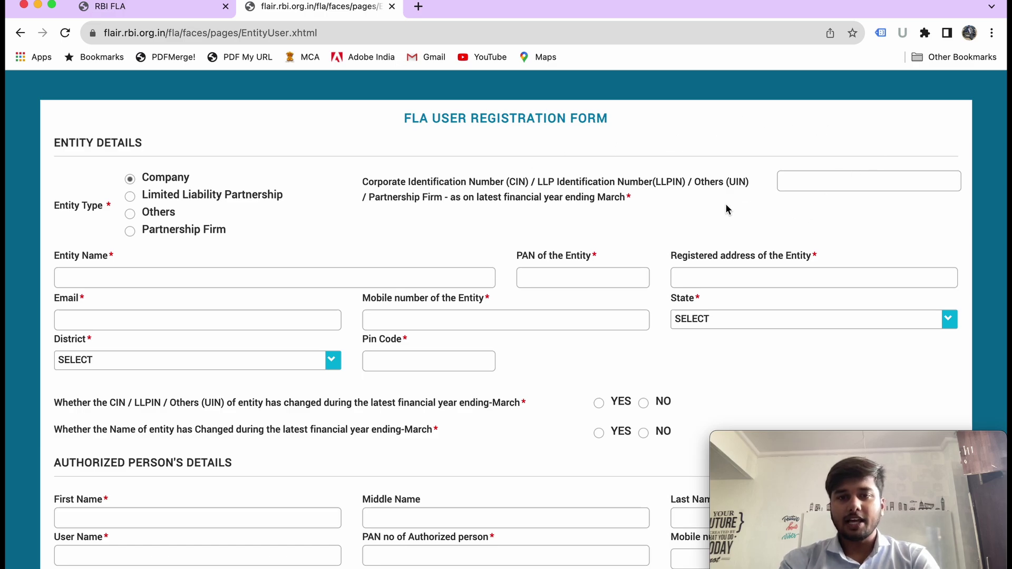
{"action": "scroll", "coordinate": [304, 335], "scroll_direction": "down", "scroll_amount": 3}
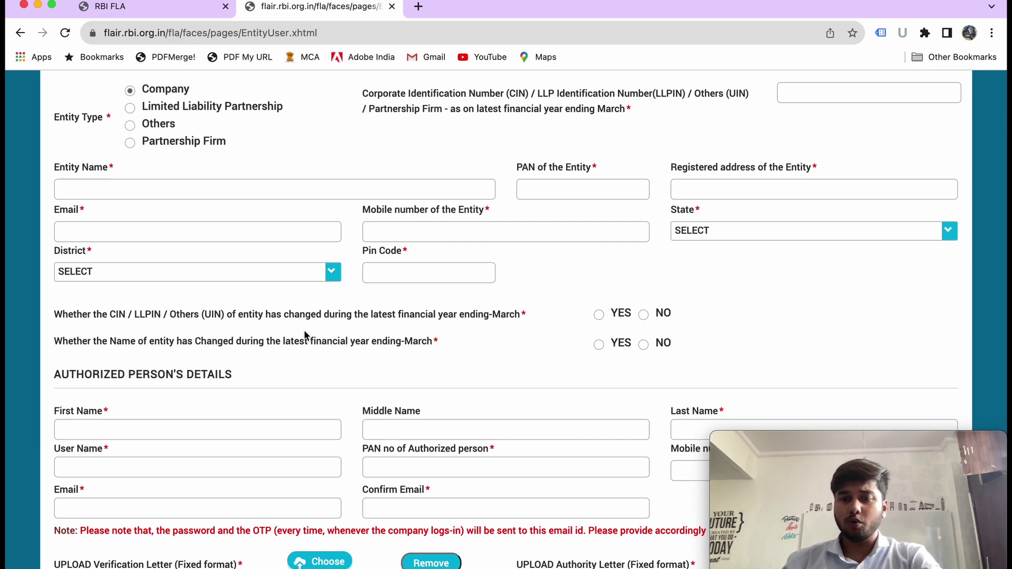
{"action": "scroll", "coordinate": [305, 335], "scroll_direction": "down", "scroll_amount": 5}
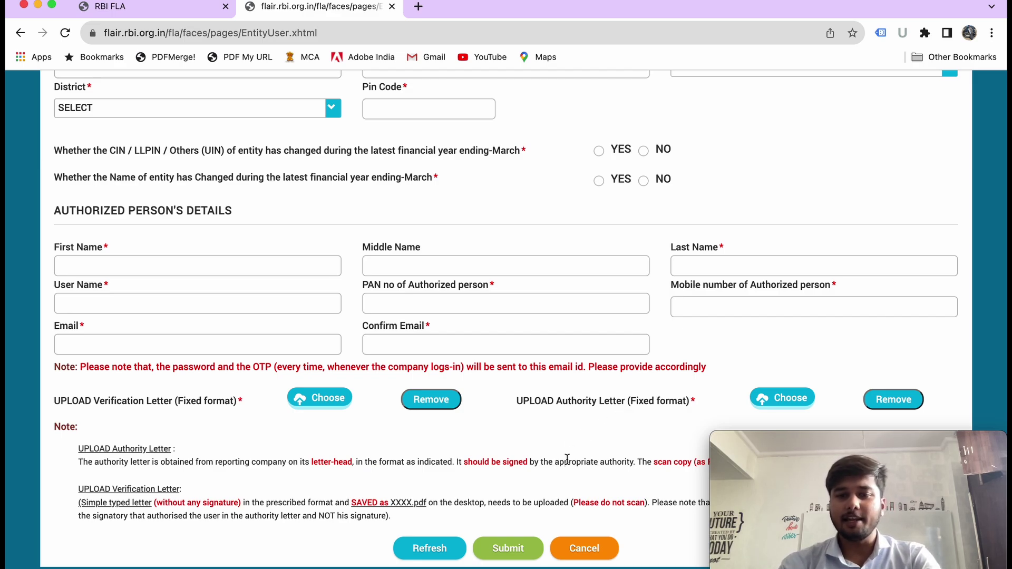
{"action": "scroll", "coordinate": [592, 461], "scroll_direction": "up", "scroll_amount": 4}
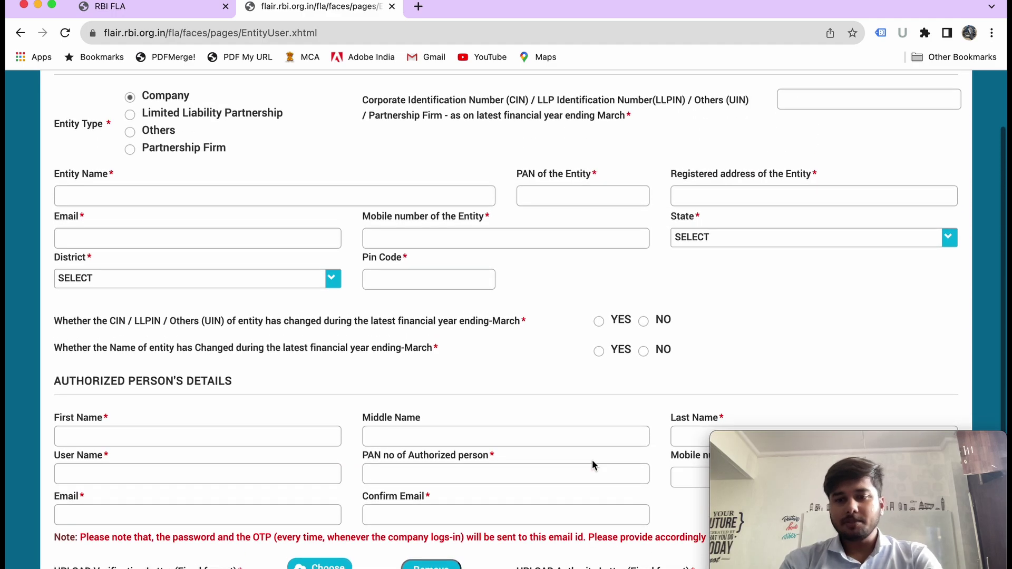
{"action": "scroll", "coordinate": [592, 464], "scroll_direction": "down", "scroll_amount": 4}
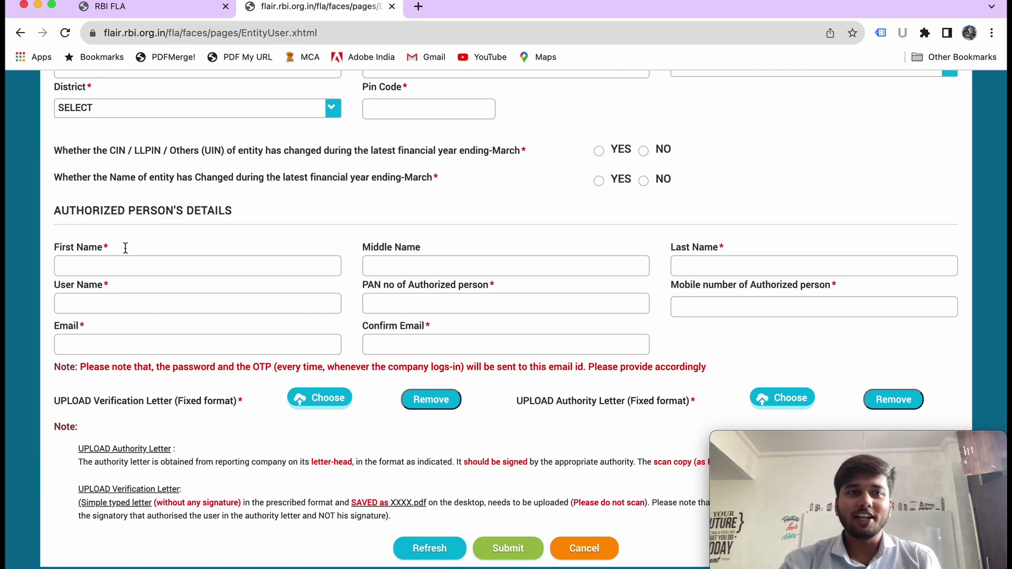
- Sign in with the account username, password and captcha, then verify the emailed OTP
{"action": "left_click", "coordinate": [155, 15]}
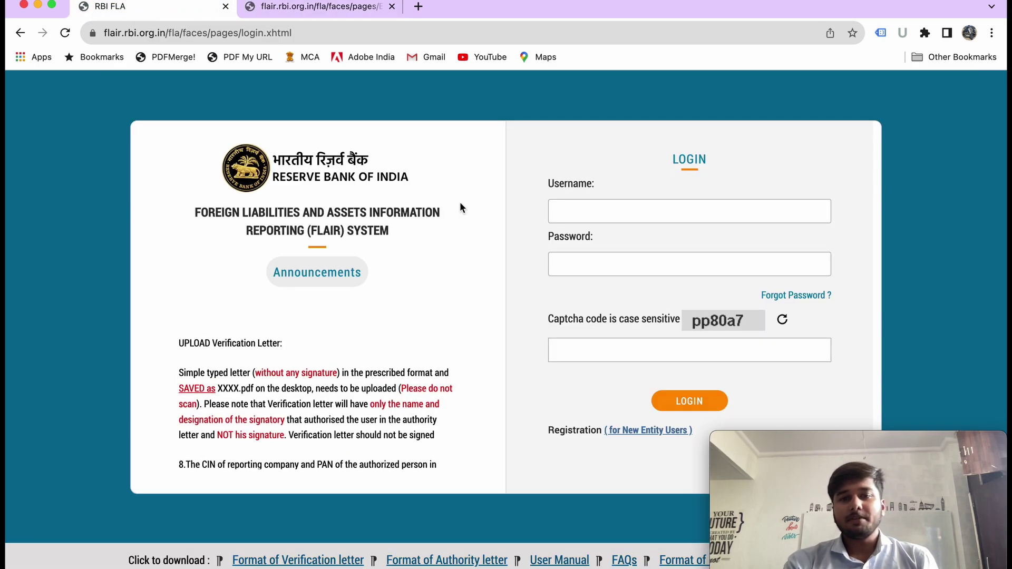
{"action": "left_click", "coordinate": [571, 207]}
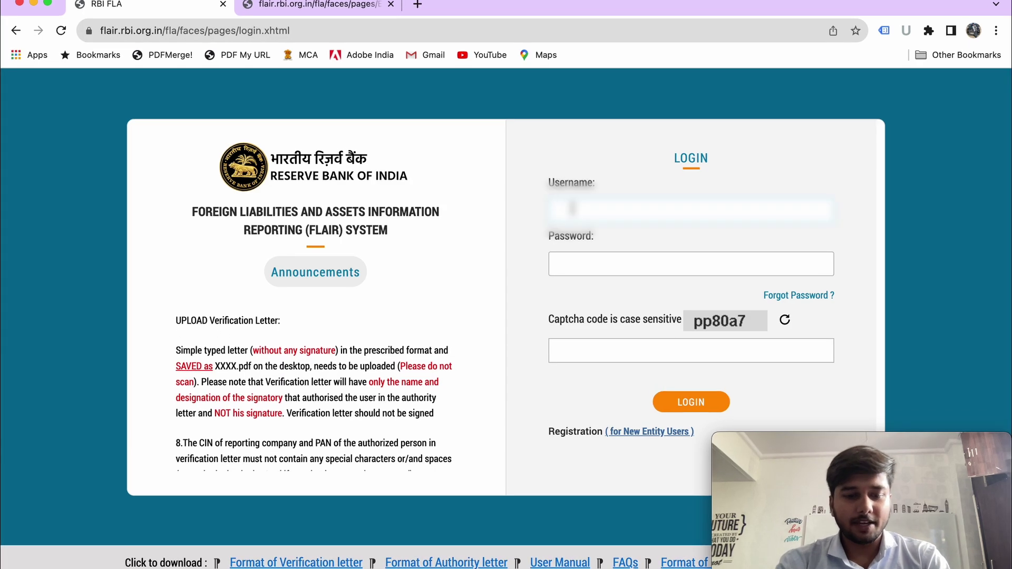
{"action": "left_click", "coordinate": [570, 254]}
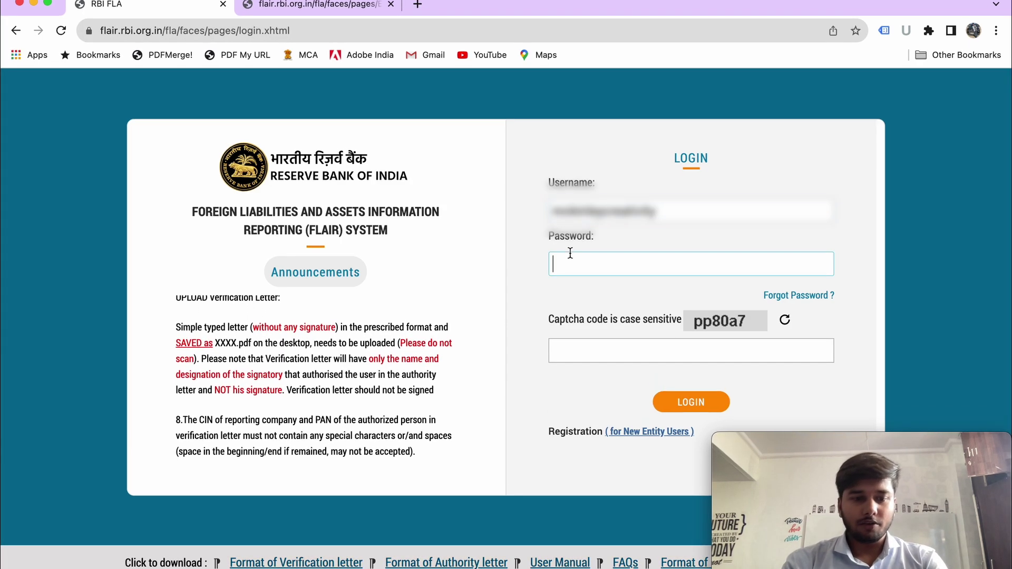
{"action": "type", "text": "****"}
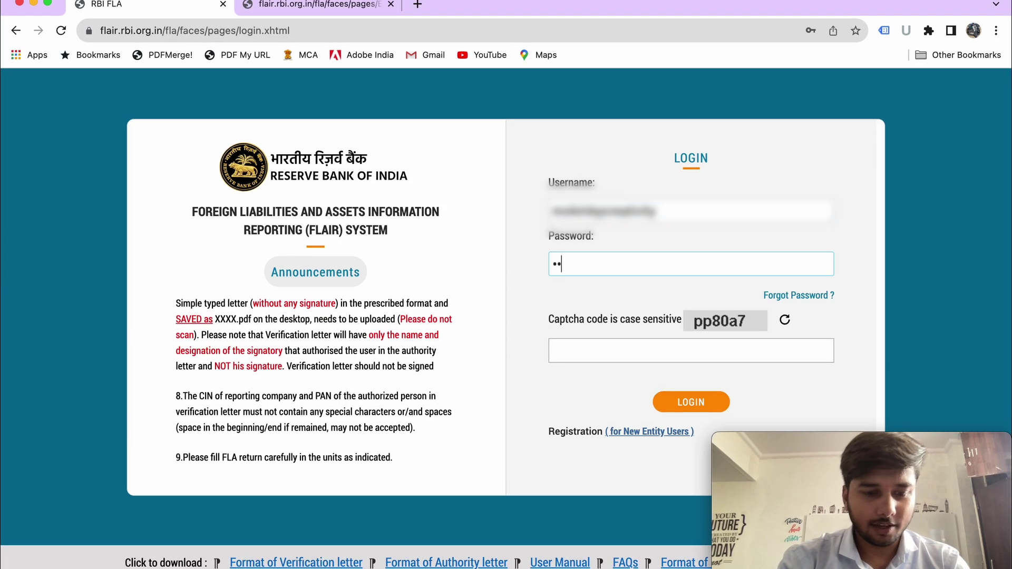
{"action": "type", "text": "******"}
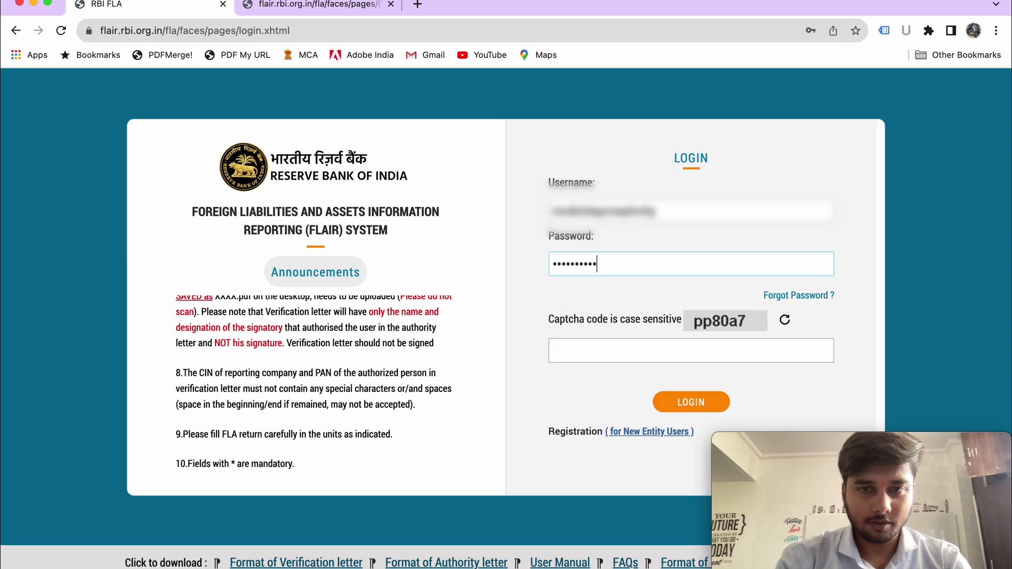
{"action": "left_click", "coordinate": [611, 349]}
{"action": "type", "text": "pp"}
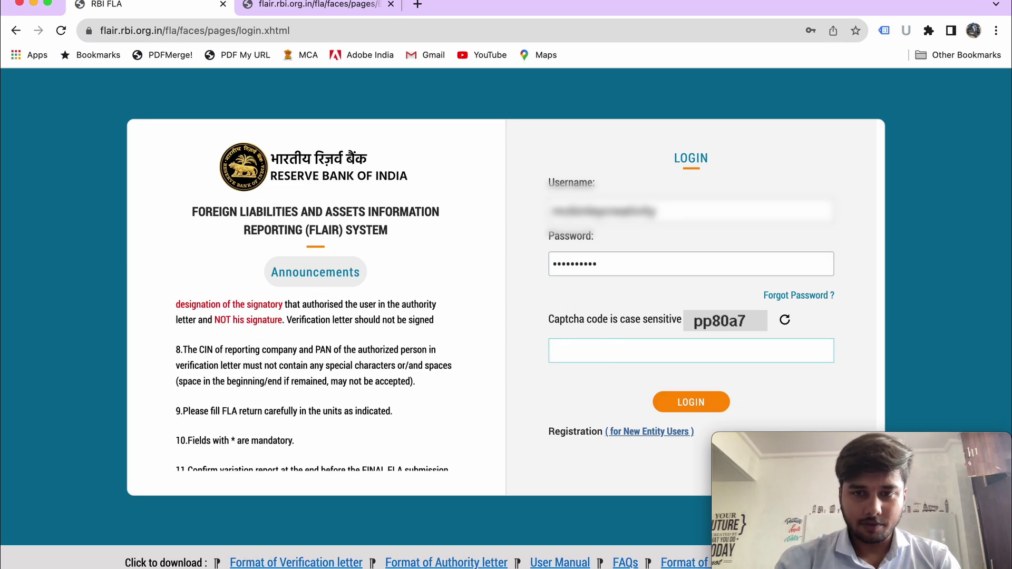
{"action": "type", "text": "80"}
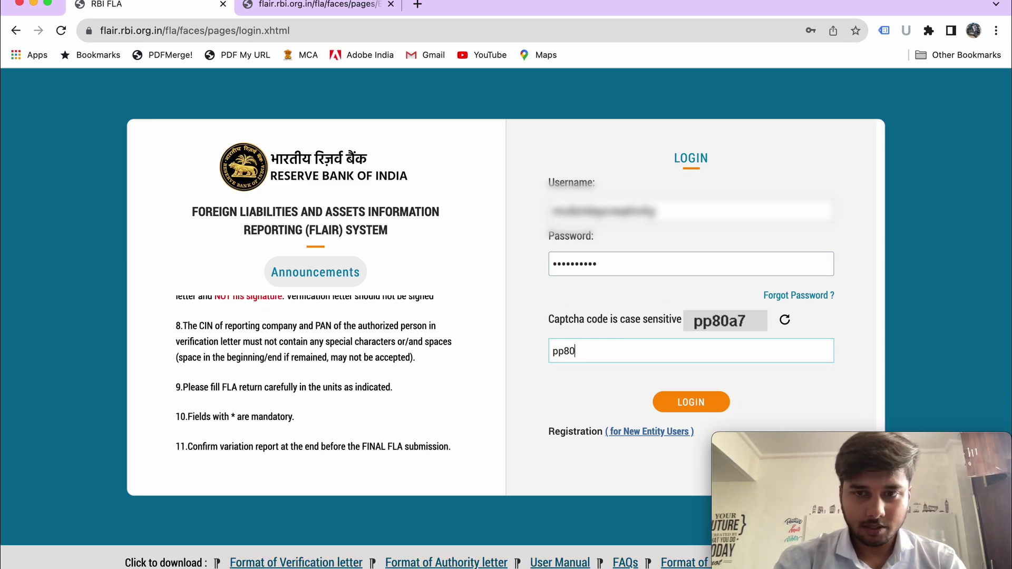
{"action": "type", "text": "a7"}
{"action": "left_click", "coordinate": [680, 402]}
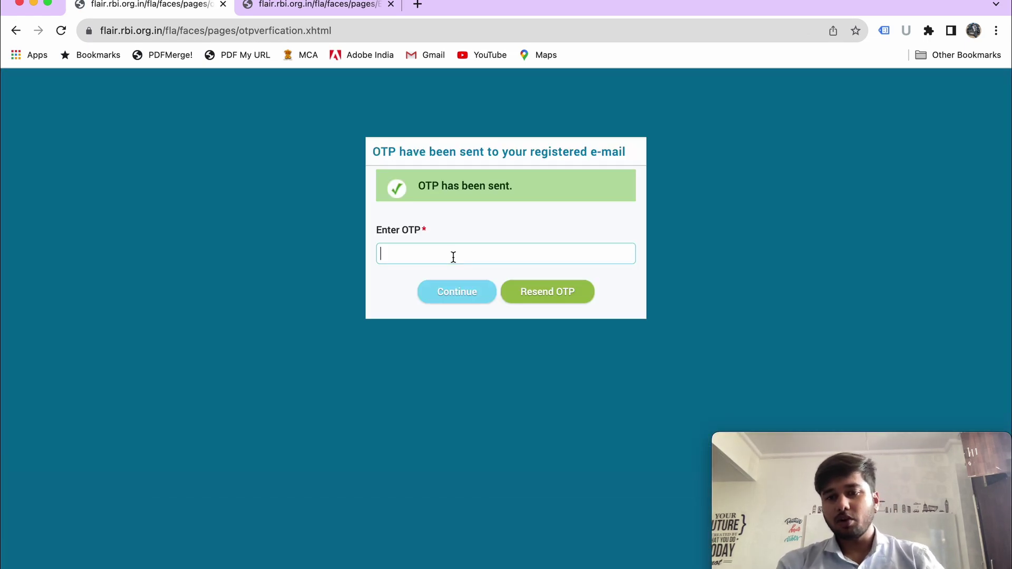
{"action": "key", "text": "super+v"}
{"action": "left_click", "coordinate": [454, 291]}
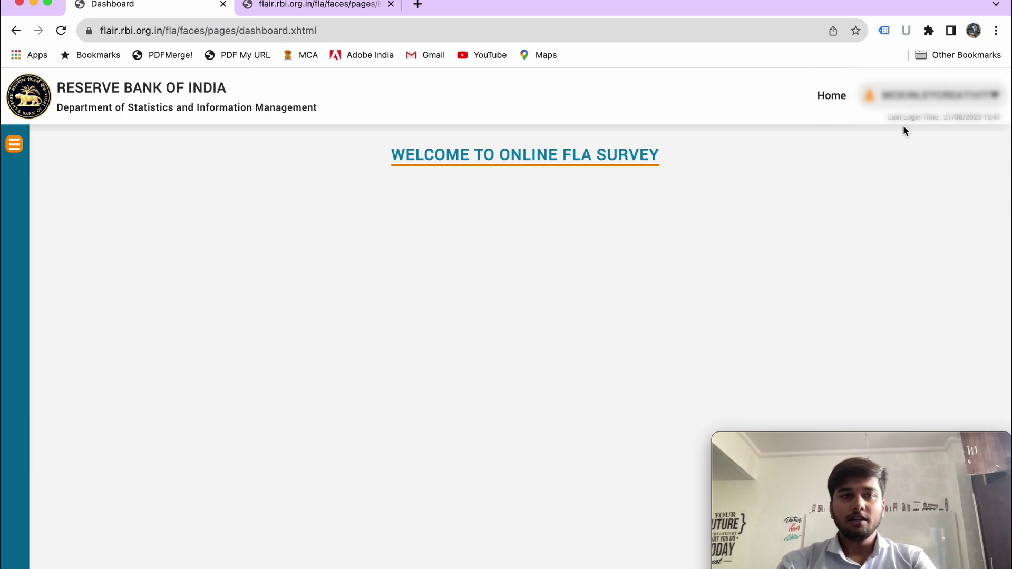
- Start filing the FLA Online Form for reporting year 2023 from the sidebar menu
{"action": "left_click", "coordinate": [13, 148]}
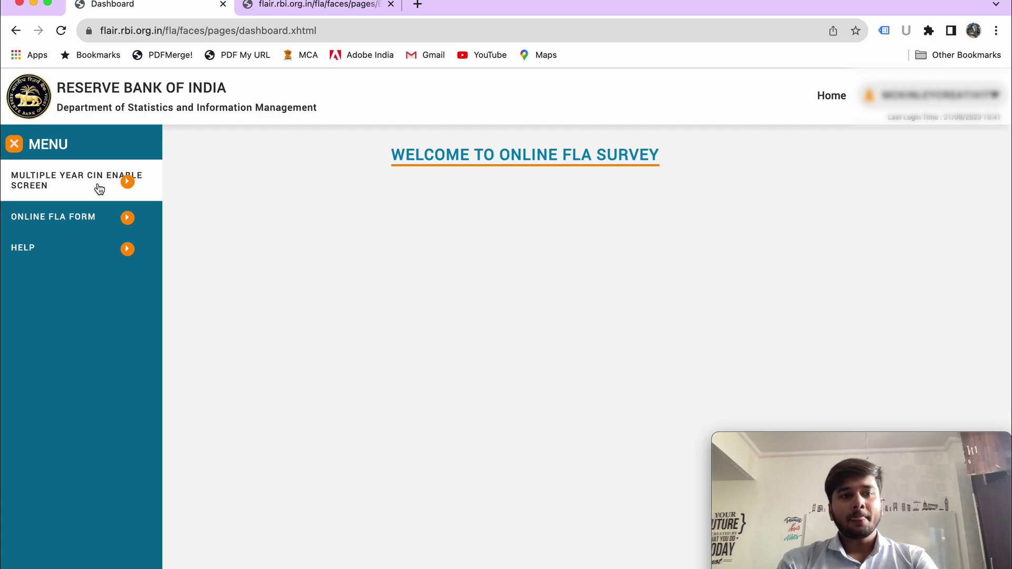
{"action": "left_click", "coordinate": [120, 214]}
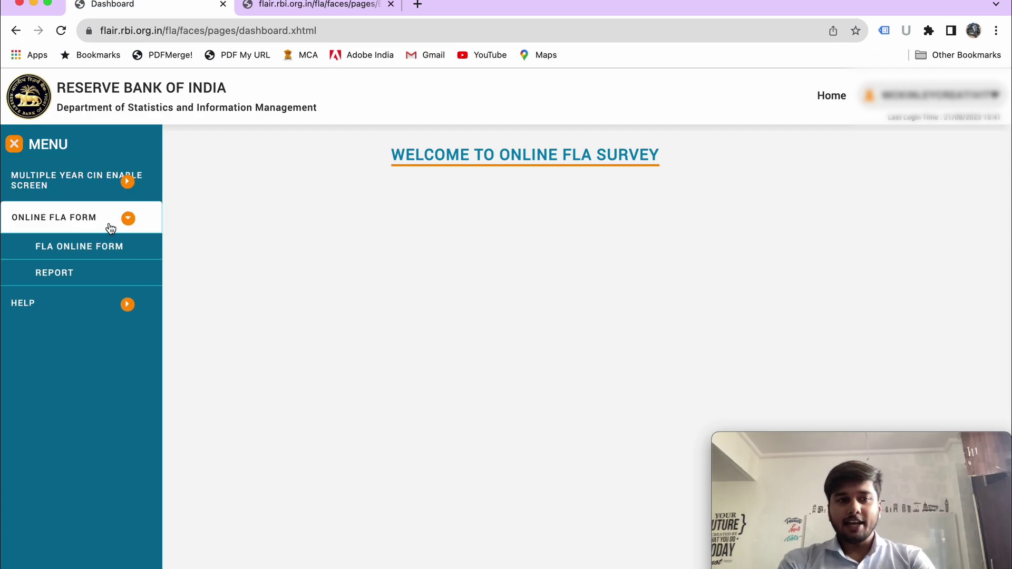
{"action": "left_click", "coordinate": [86, 249]}
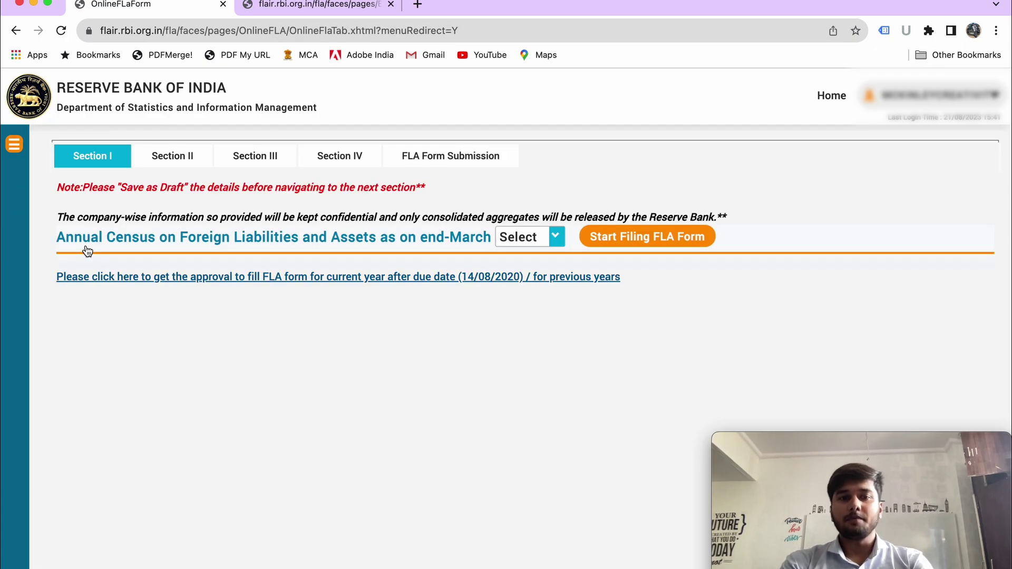
{"action": "left_click", "coordinate": [548, 243]}
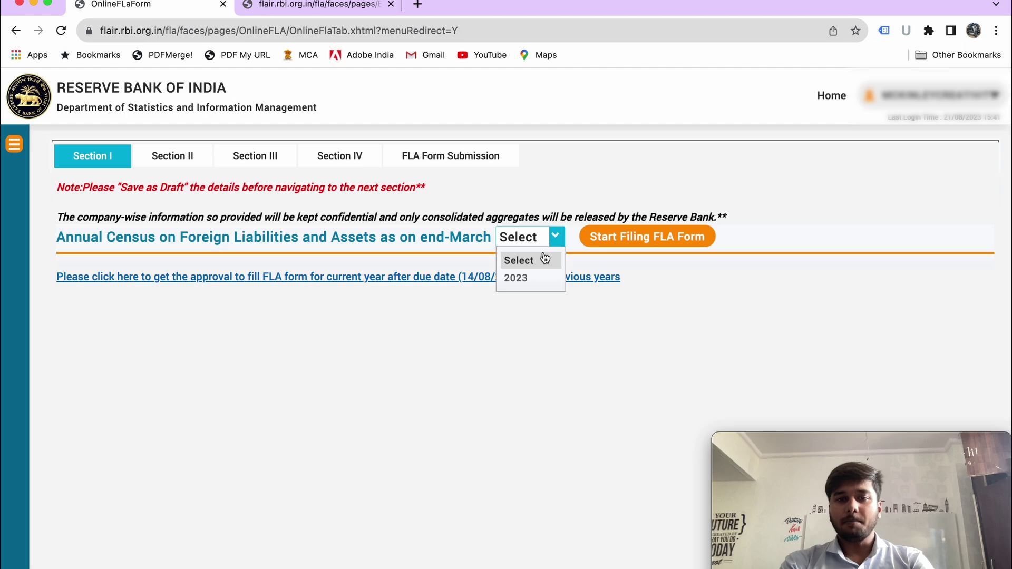
{"action": "left_click", "coordinate": [533, 282]}
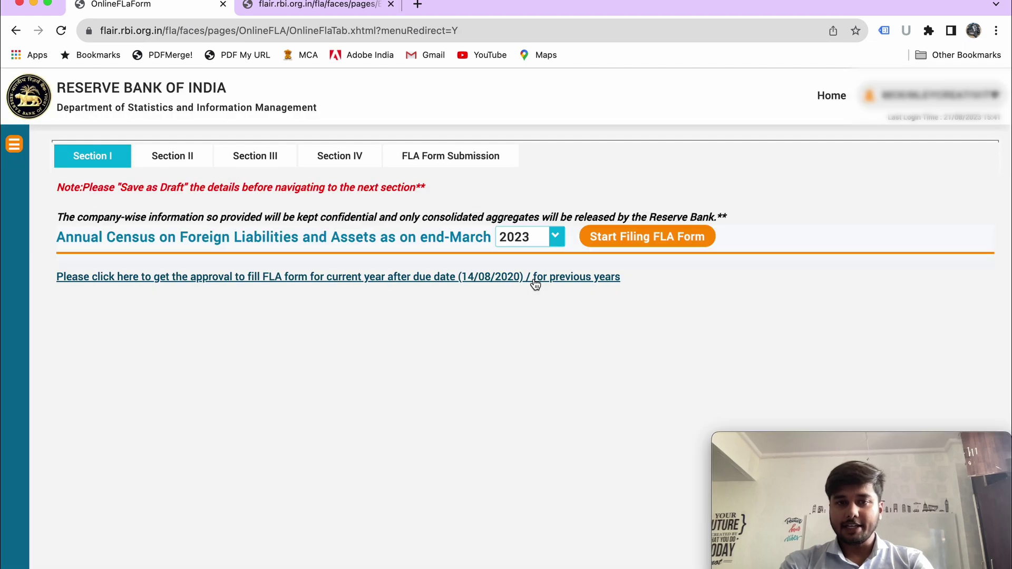
{"action": "left_click", "coordinate": [618, 242]}
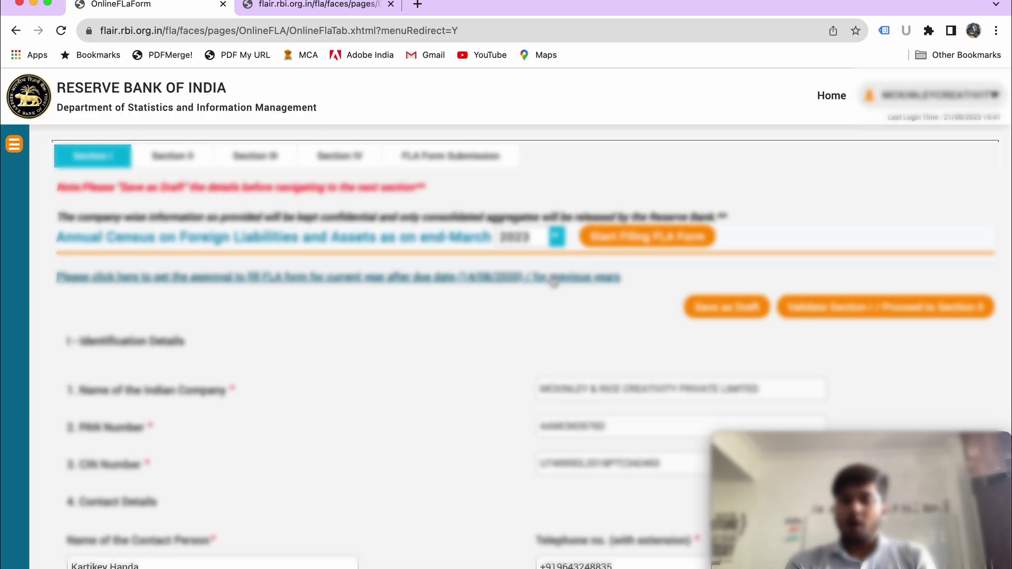
- Record one ordinary equity class at face value 10 for both years, preference shares 0
{"action": "scroll", "coordinate": [538, 327], "scroll_direction": "down", "scroll_amount": 1}
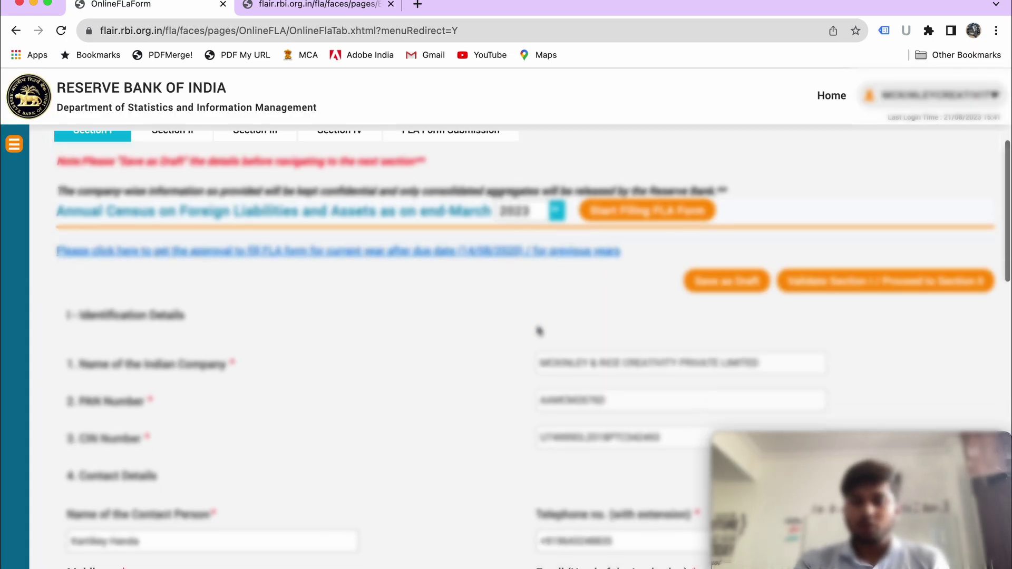
{"action": "scroll", "coordinate": [539, 330], "scroll_direction": "down", "scroll_amount": 1}
{"action": "scroll", "coordinate": [606, 369], "scroll_direction": "down", "scroll_amount": 5}
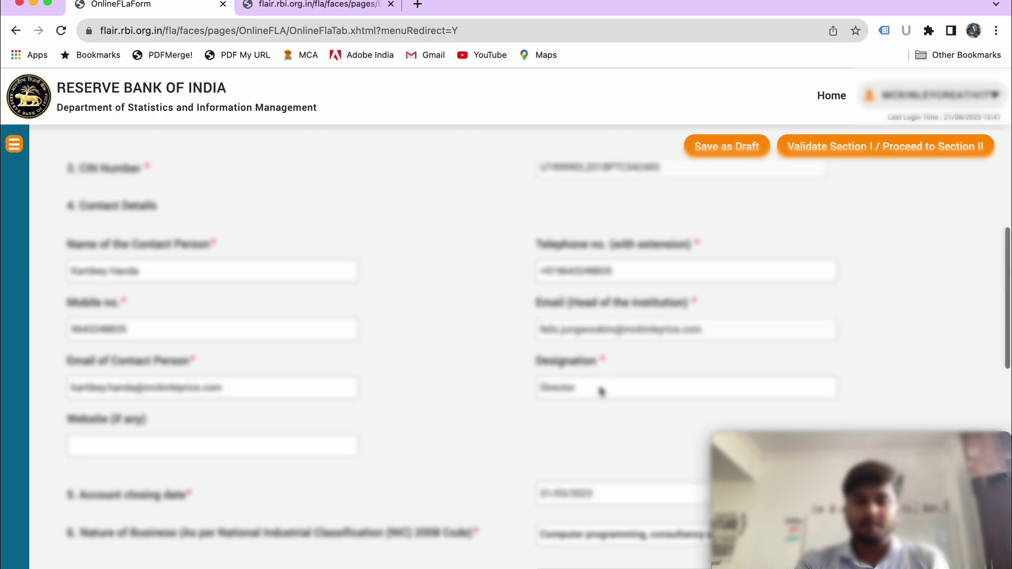
{"action": "scroll", "coordinate": [601, 391], "scroll_direction": "down", "scroll_amount": 3}
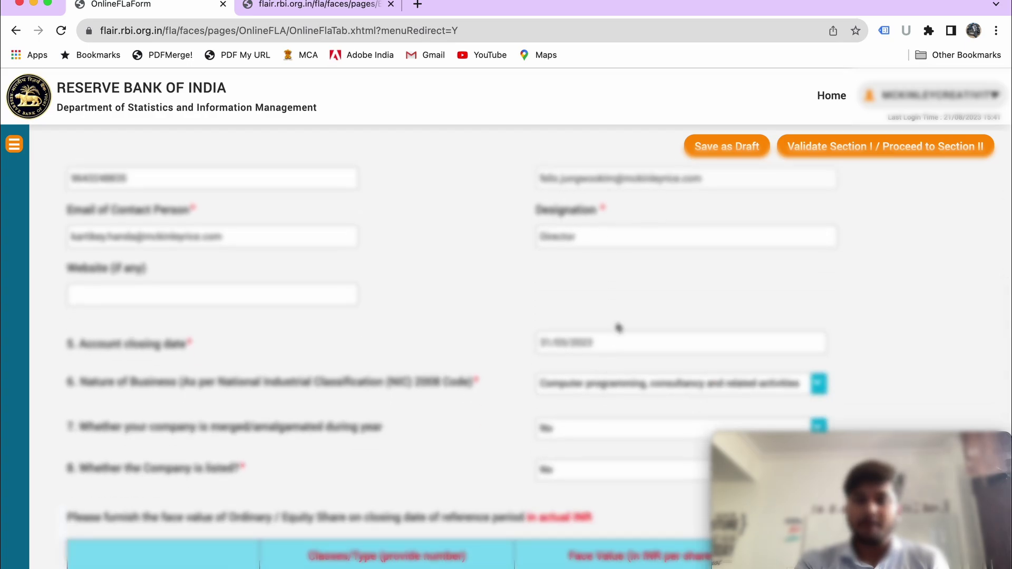
{"action": "scroll", "coordinate": [618, 327], "scroll_direction": "down", "scroll_amount": 3}
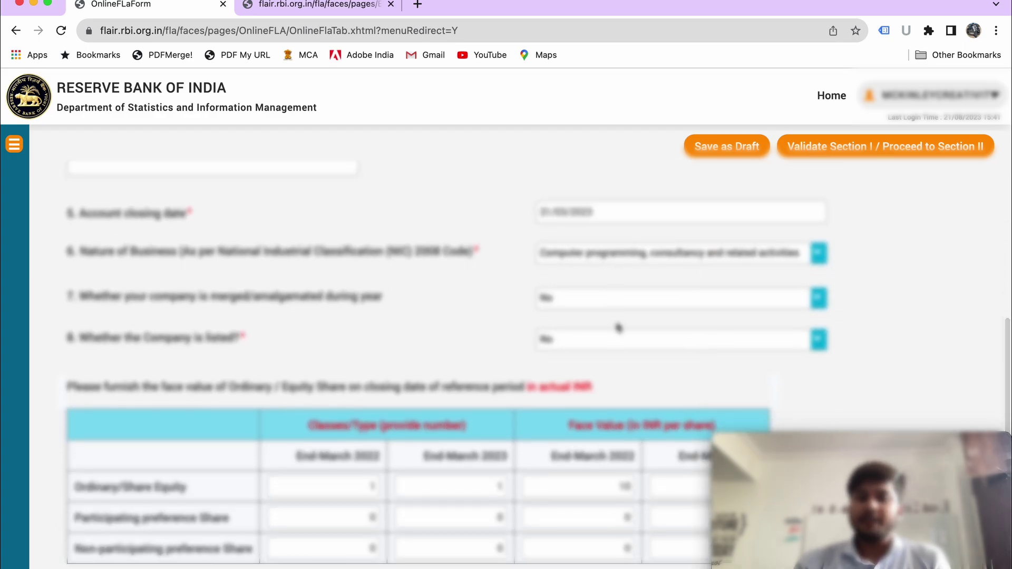
{"action": "scroll", "coordinate": [617, 327], "scroll_direction": "down", "scroll_amount": 1}
{"action": "scroll", "coordinate": [617, 326], "scroll_direction": "up", "scroll_amount": 1}
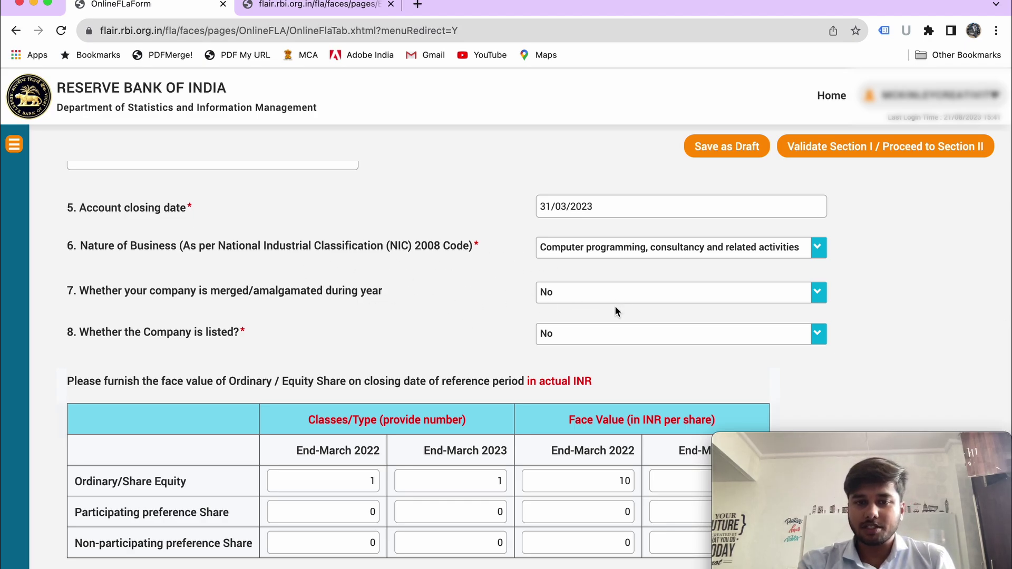
{"action": "scroll", "coordinate": [618, 309], "scroll_direction": "down", "scroll_amount": 4}
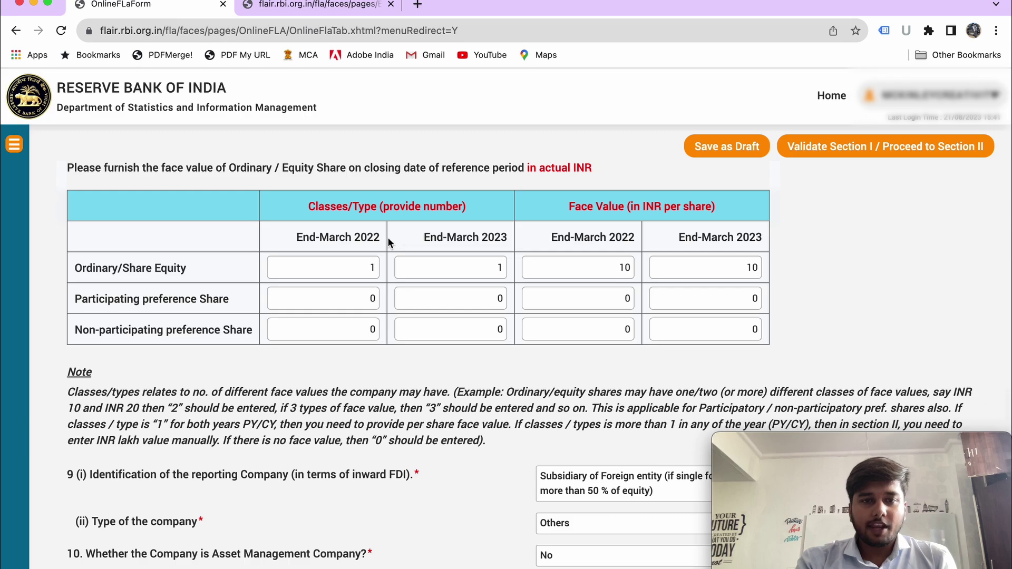
{"action": "scroll", "coordinate": [352, 262], "scroll_direction": "up", "scroll_amount": 1}
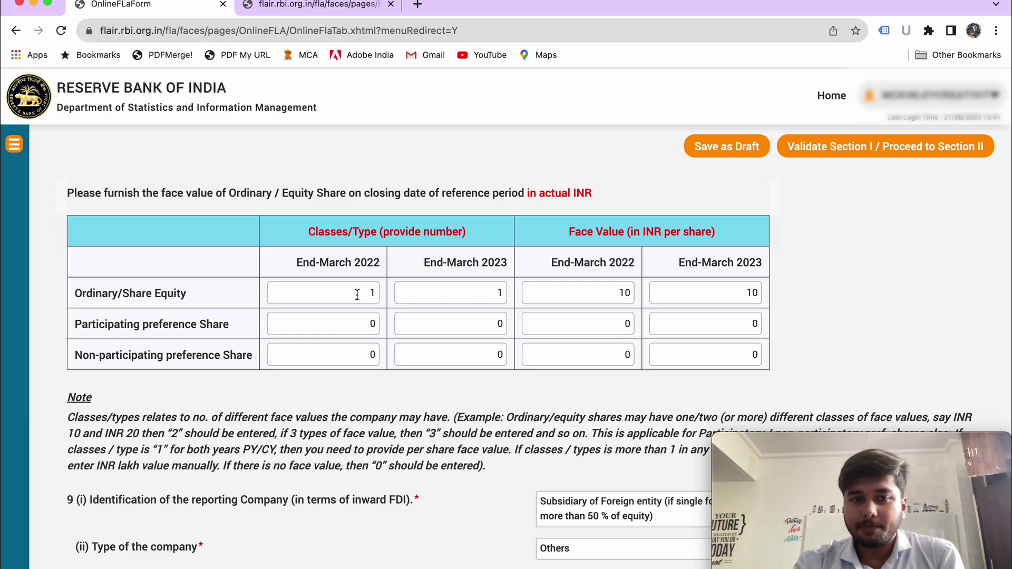
{"action": "scroll", "coordinate": [357, 296], "scroll_direction": "down", "scroll_amount": 1}
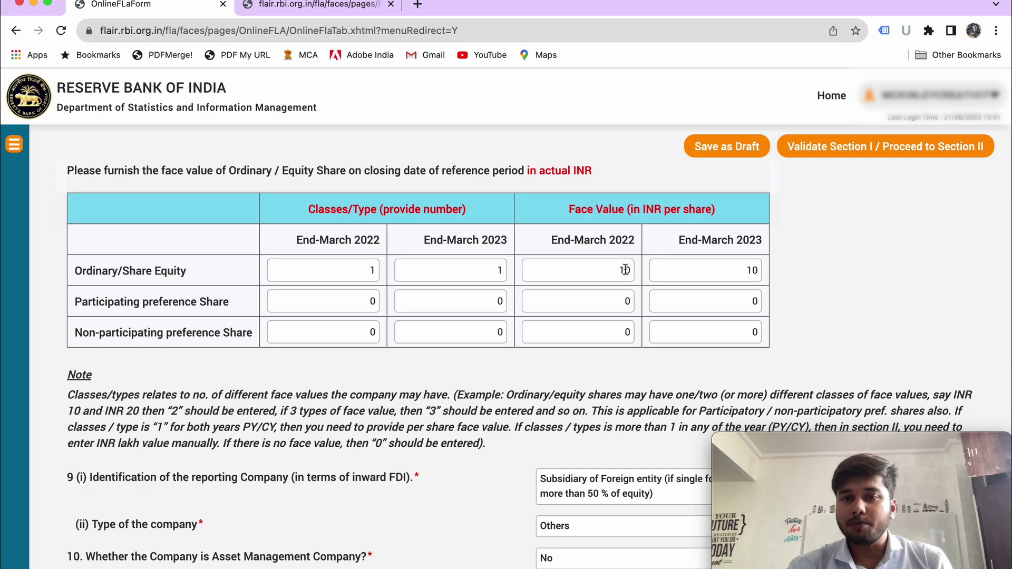
{"action": "scroll", "coordinate": [627, 271], "scroll_direction": "down", "scroll_amount": 3}
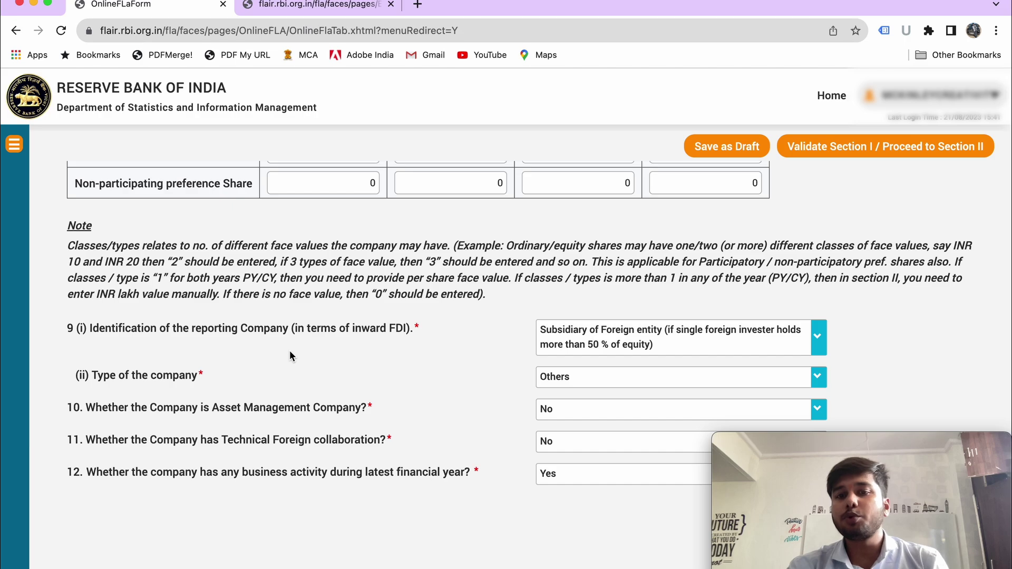
- Keep 9(i) as Subsidiary of Foreign entity and set 9(ii) to Financial Company
{"action": "left_click", "coordinate": [790, 347]}
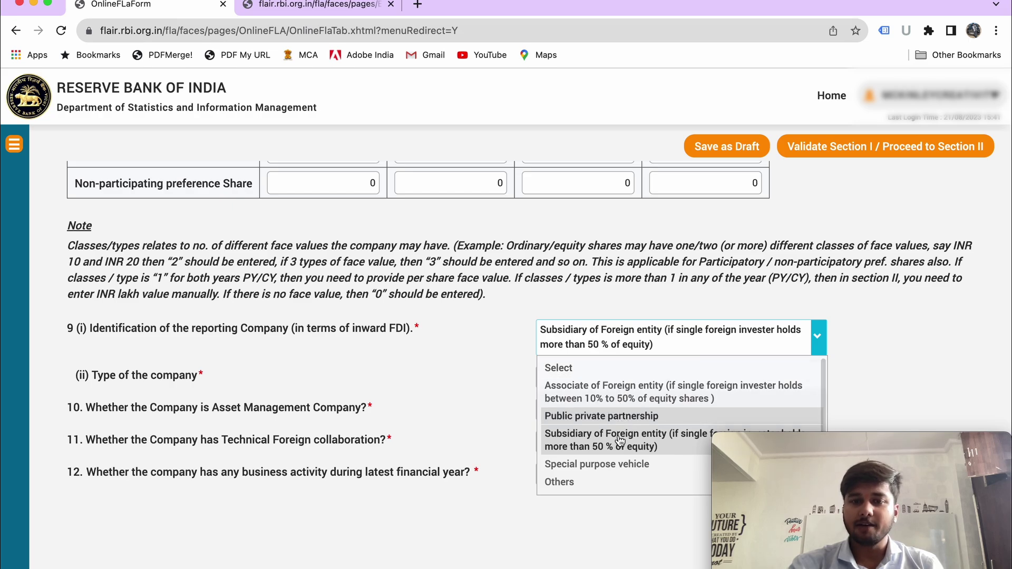
{"action": "left_click", "coordinate": [510, 397]}
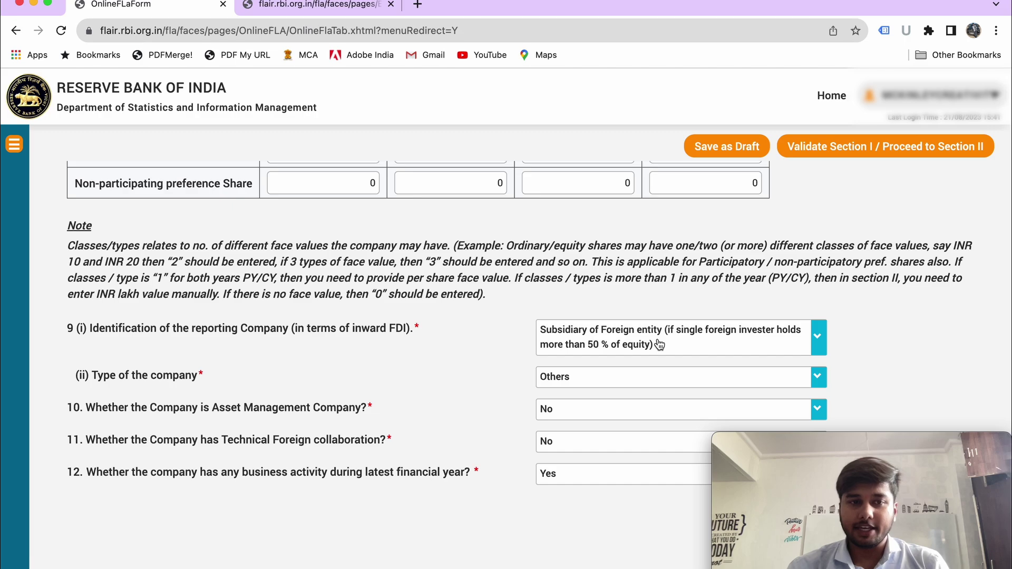
{"action": "left_click", "coordinate": [583, 378]}
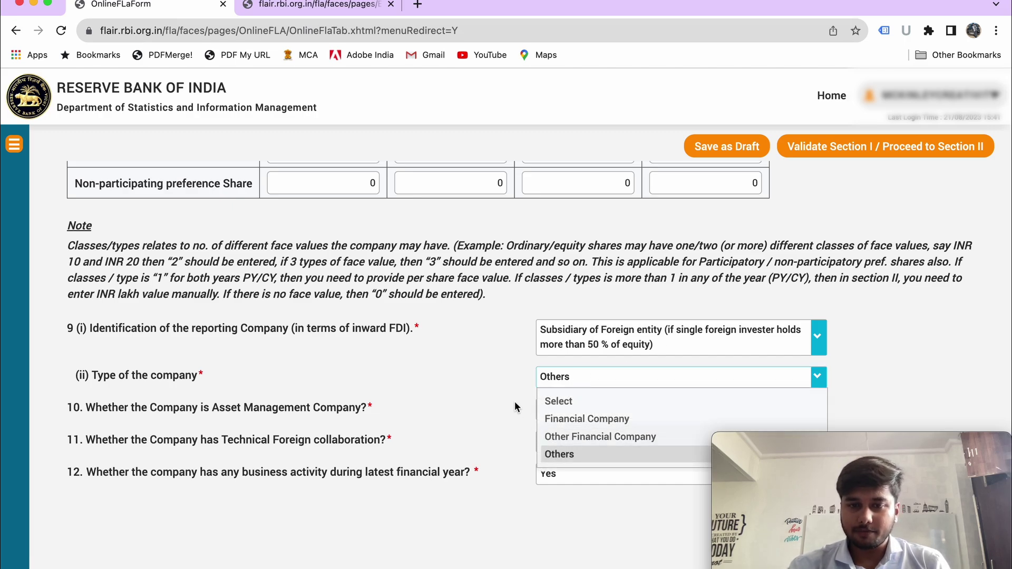
{"action": "left_click", "coordinate": [562, 419]}
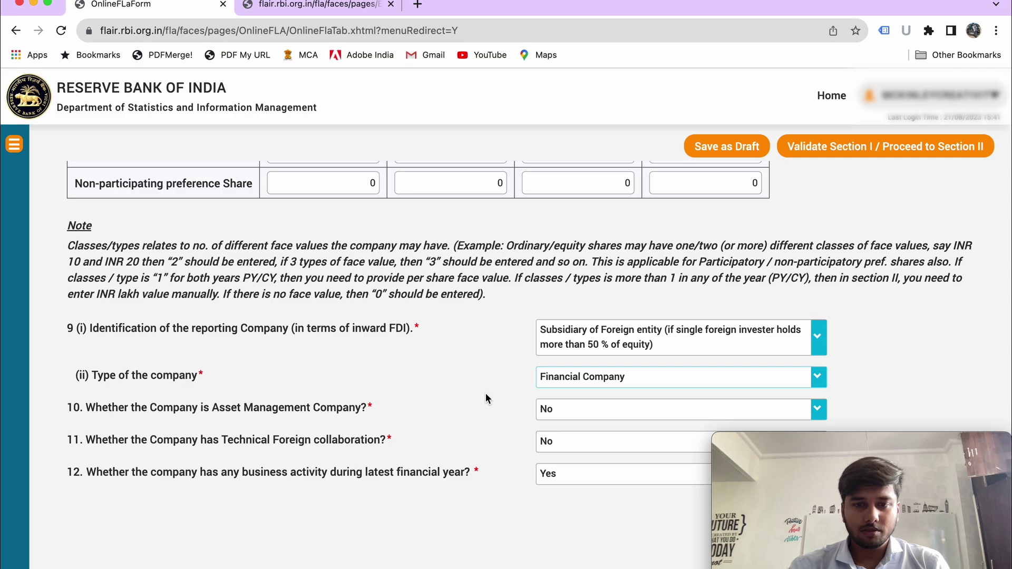
- Return to the FLA form window and maximize the browser
{"action": "mouse_move", "coordinate": [802, 446]}
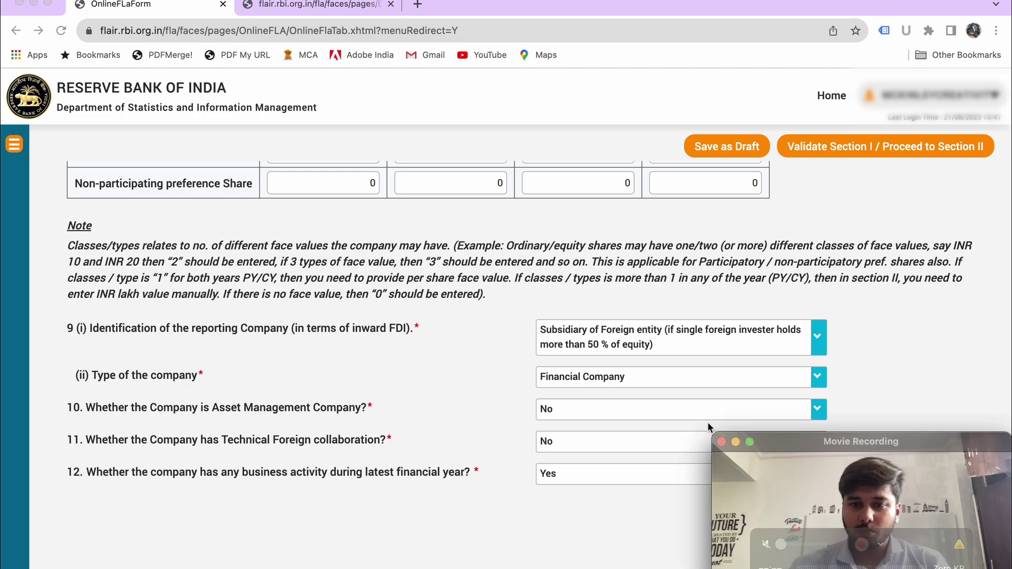
{"action": "left_click", "coordinate": [890, 442]}
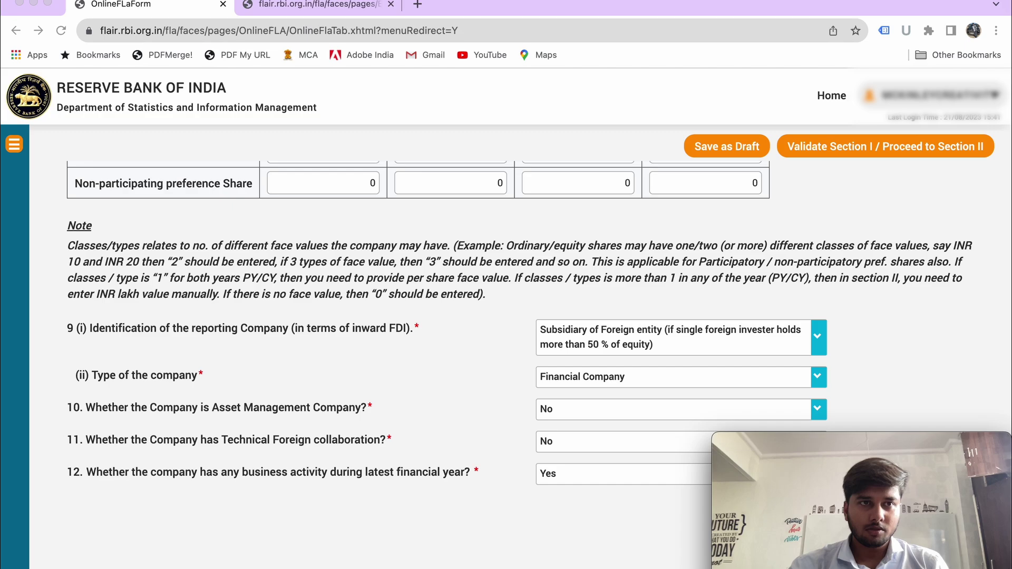
{"action": "key", "text": "super+Tab"}
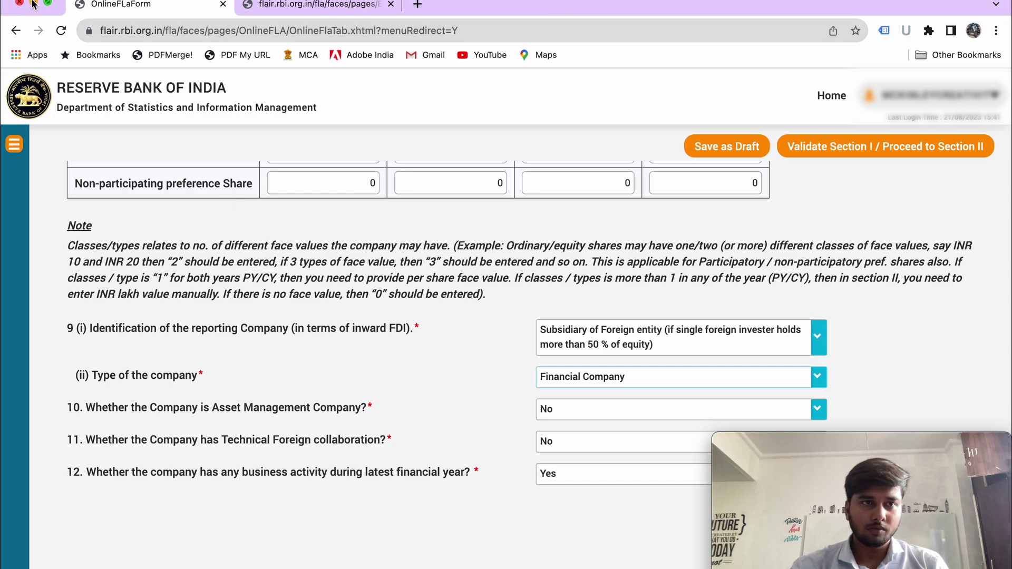
{"action": "left_click", "coordinate": [47, 6]}
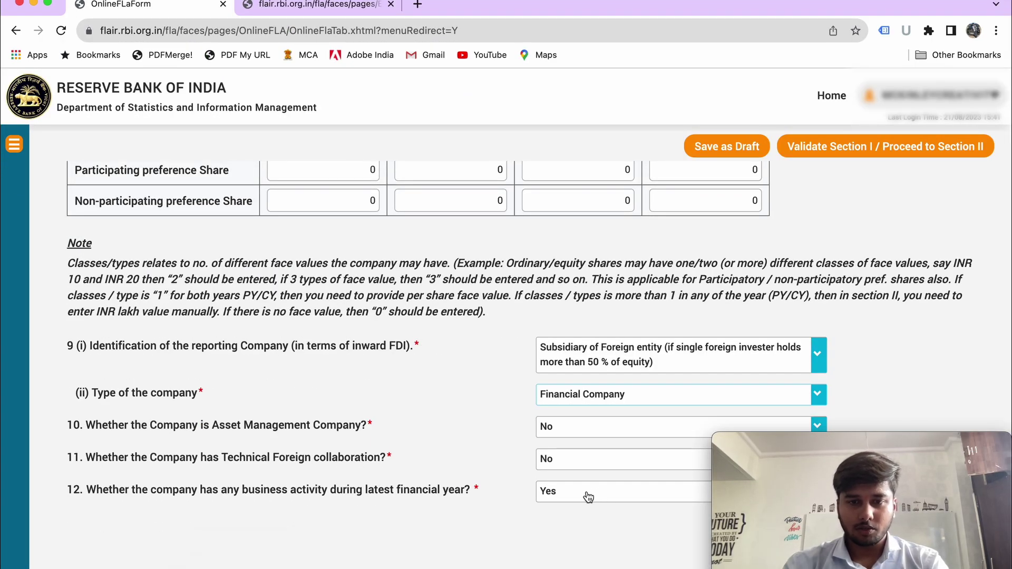
- Save Section I as draft, confirming the 'Section 1 saved in draft Successfully' banner
{"action": "left_click", "coordinate": [750, 151]}
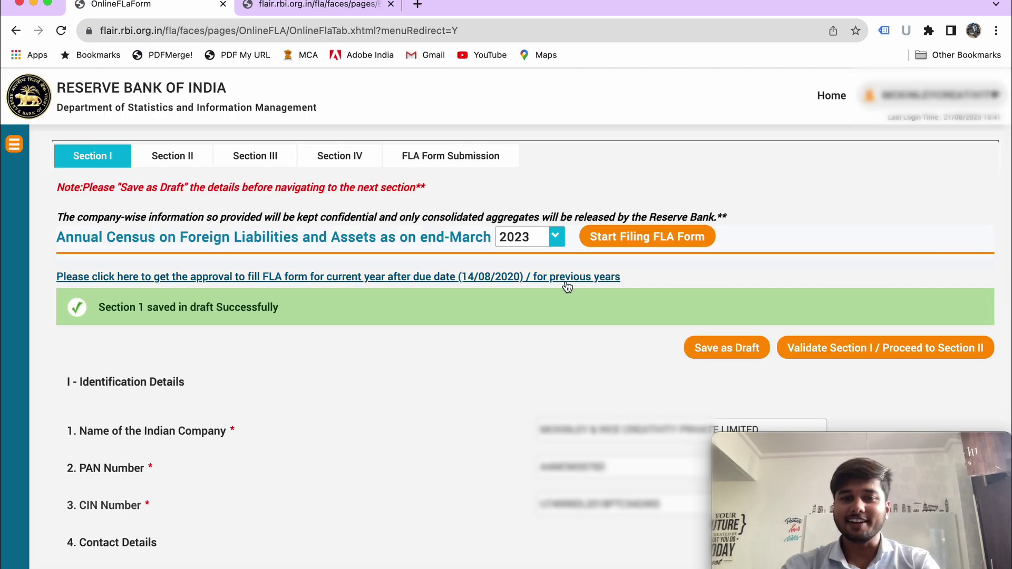
{"action": "scroll", "coordinate": [565, 282], "scroll_direction": "down", "scroll_amount": 6}
{"action": "scroll", "coordinate": [564, 280], "scroll_direction": "up", "scroll_amount": 6}
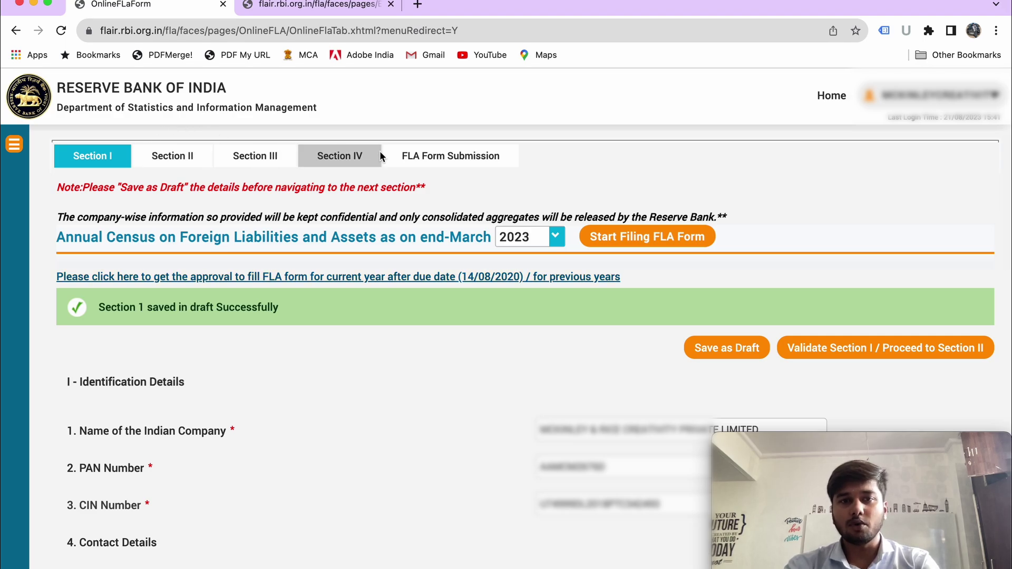
- Validate Section I, then review Section II's paid-up capital and non-resident holdings tables
{"action": "left_click", "coordinate": [920, 352]}
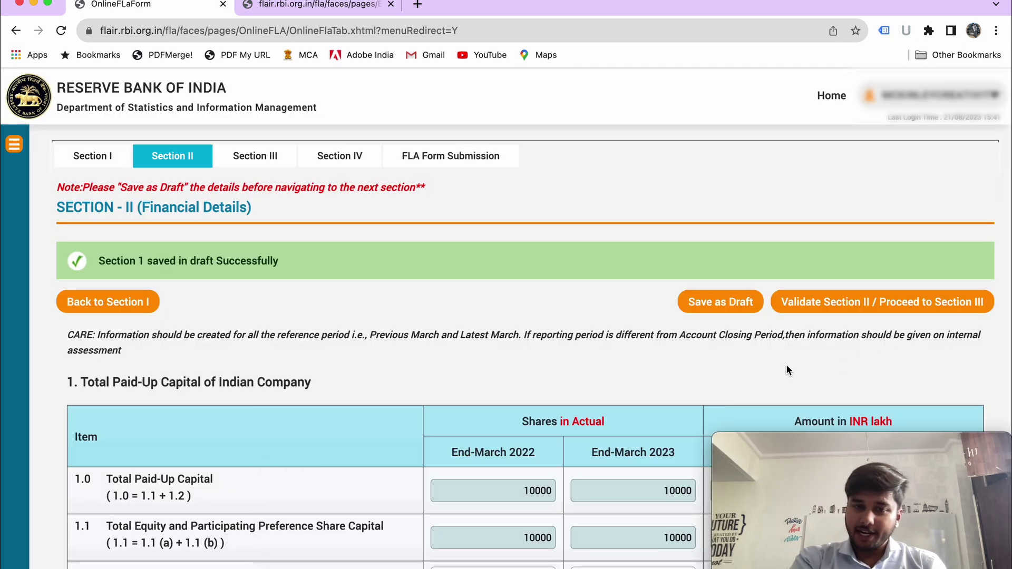
{"action": "scroll", "coordinate": [787, 369], "scroll_direction": "down", "scroll_amount": 5}
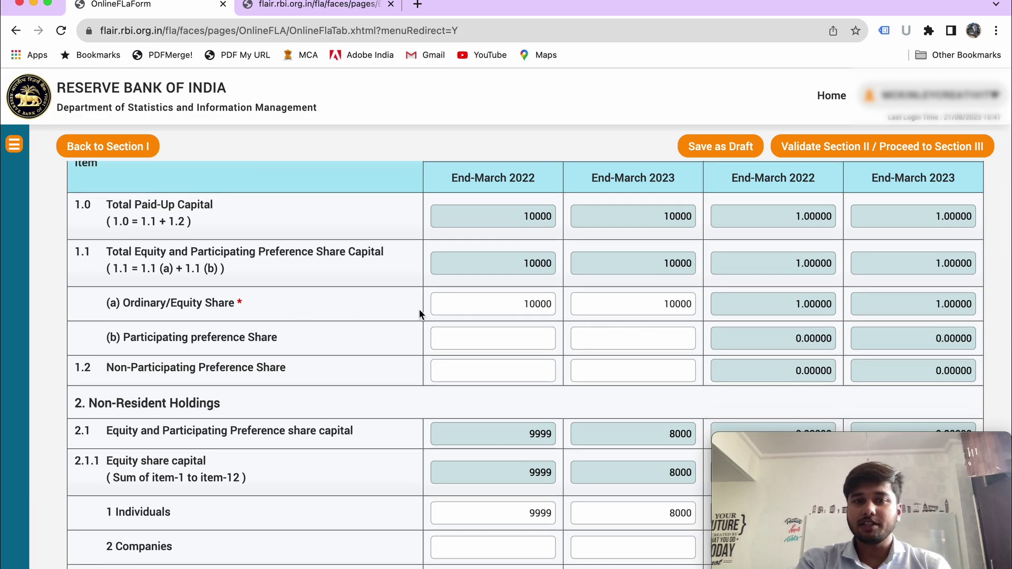
{"action": "scroll", "coordinate": [445, 301], "scroll_direction": "up", "scroll_amount": 3}
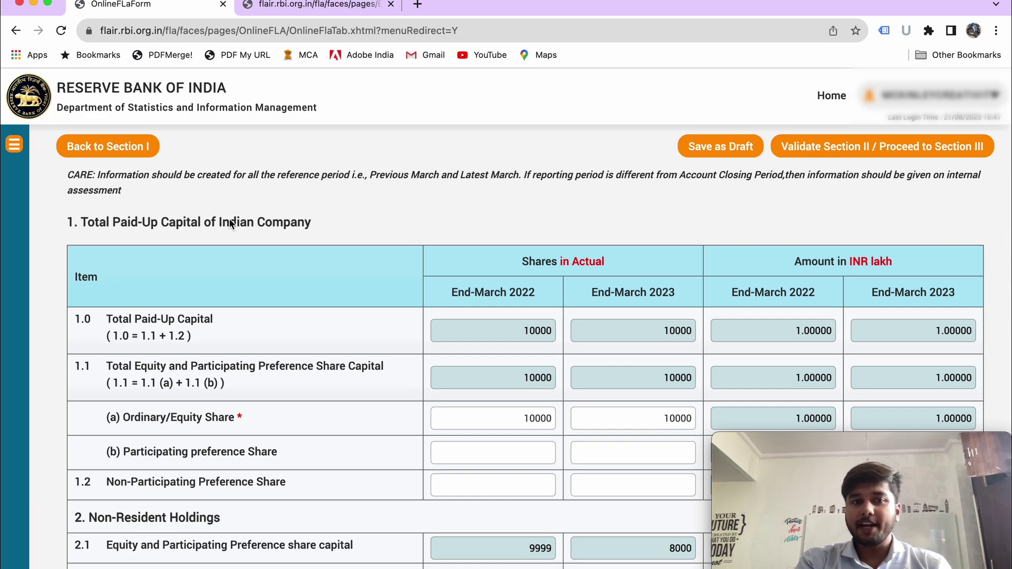
{"action": "scroll", "coordinate": [315, 277], "scroll_direction": "down", "scroll_amount": 2}
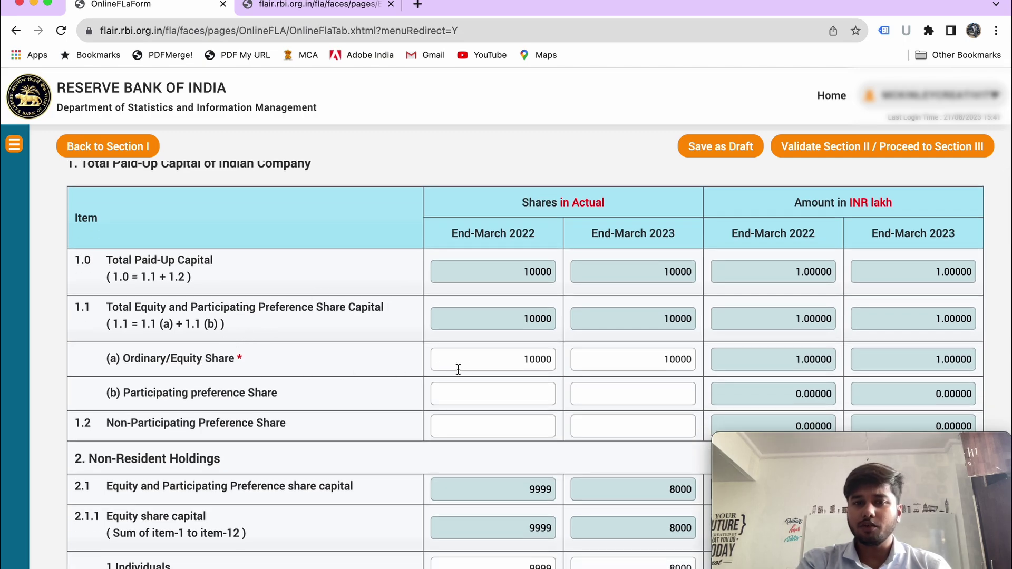
{"action": "scroll", "coordinate": [643, 368], "scroll_direction": "down", "scroll_amount": 5}
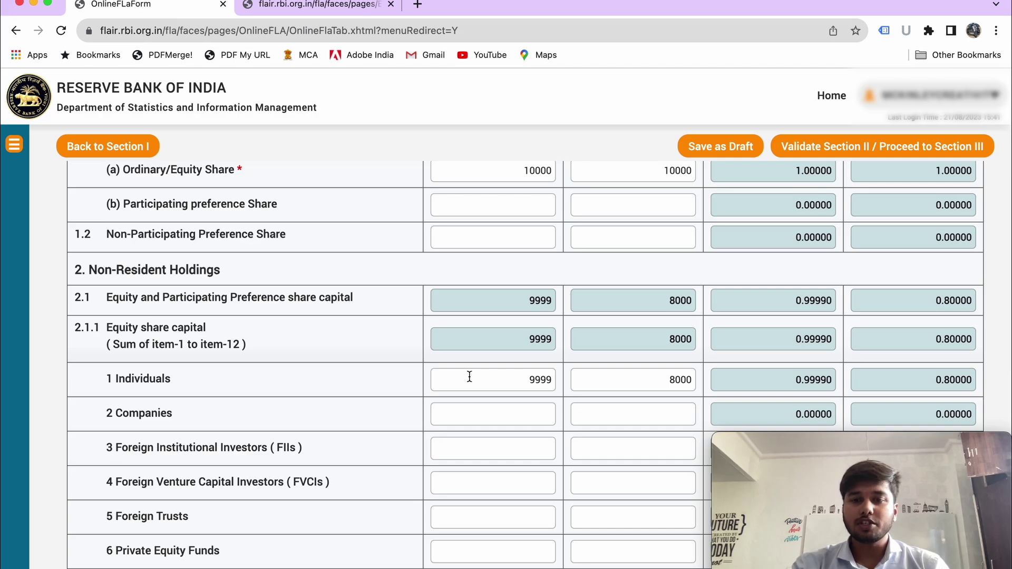
{"action": "scroll", "coordinate": [469, 376], "scroll_direction": "down", "scroll_amount": 10}
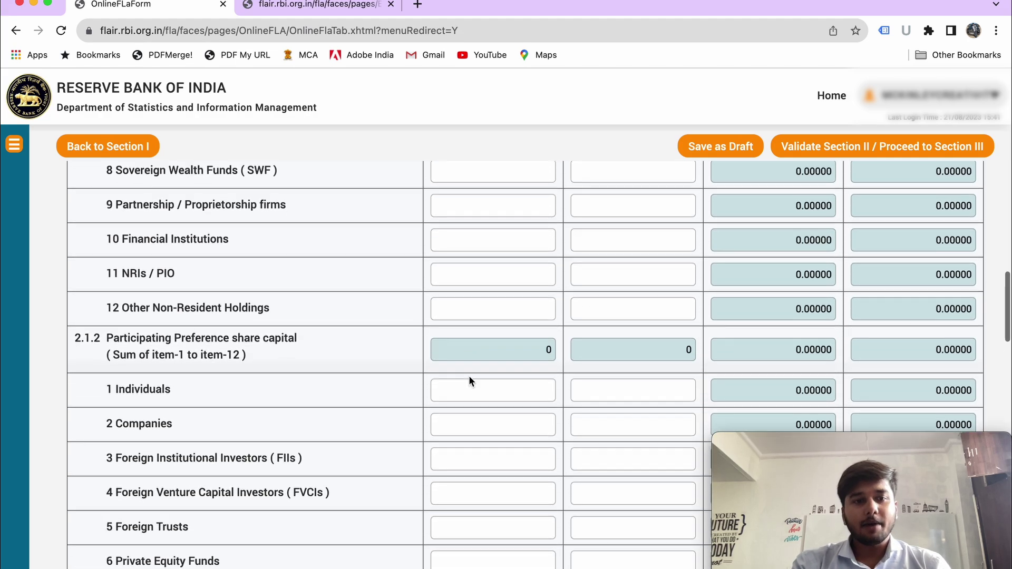
{"action": "scroll", "coordinate": [469, 381], "scroll_direction": "down", "scroll_amount": 4}
{"action": "scroll", "coordinate": [469, 381], "scroll_direction": "up", "scroll_amount": 7}
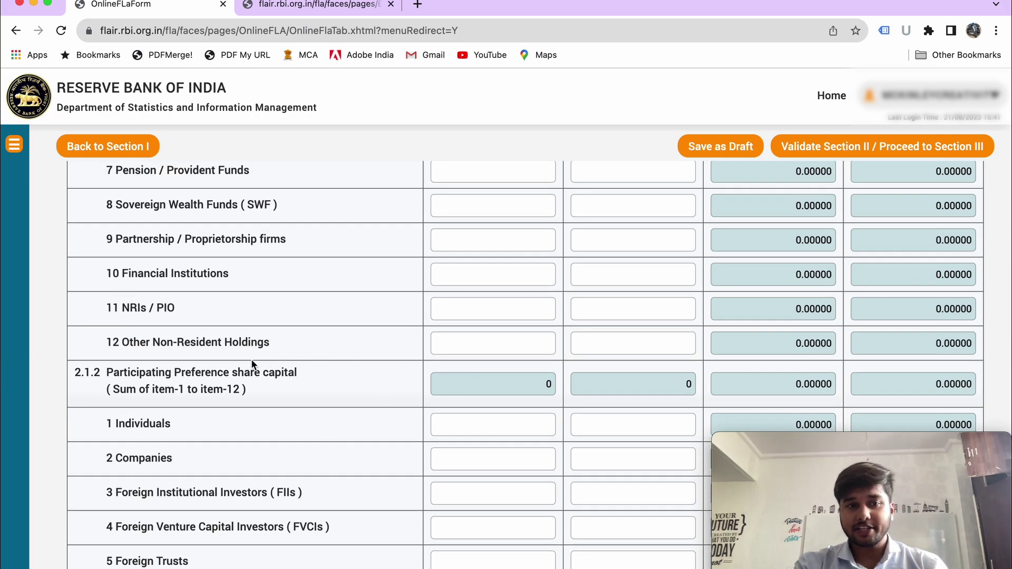
{"action": "scroll", "coordinate": [298, 459], "scroll_direction": "down", "scroll_amount": 10}
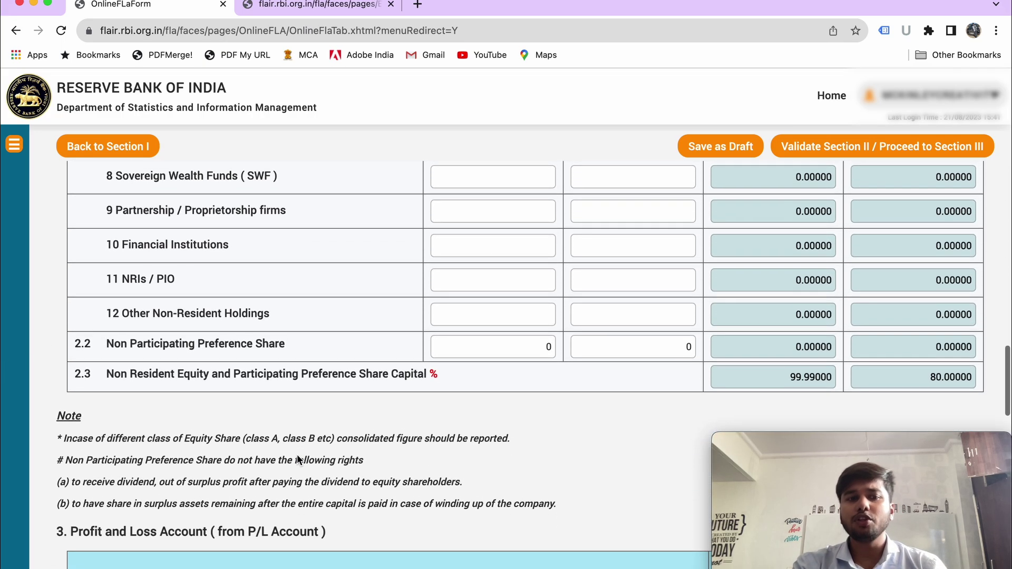
{"action": "scroll", "coordinate": [298, 459], "scroll_direction": "down", "scroll_amount": 5}
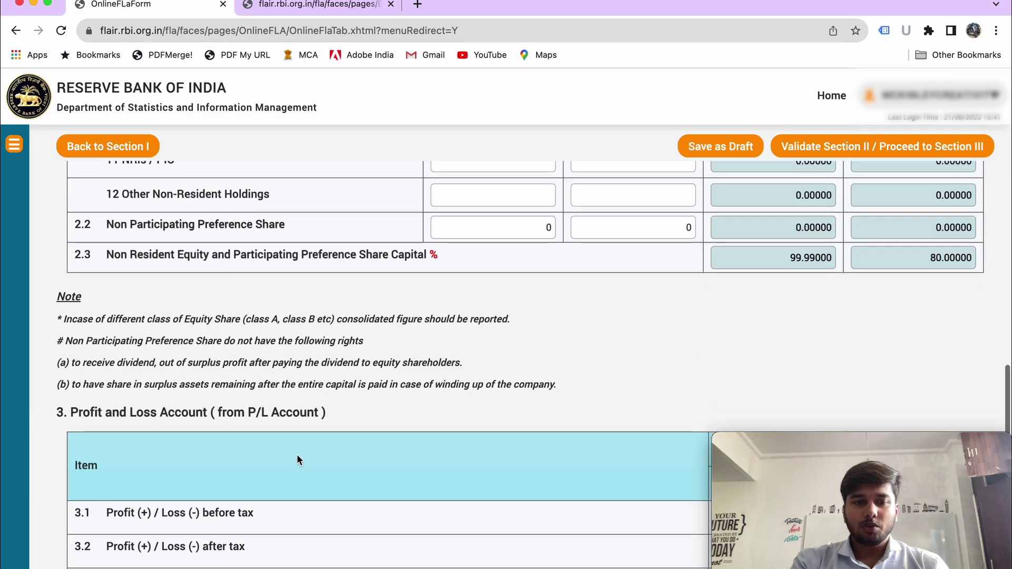
{"action": "scroll", "coordinate": [296, 459], "scroll_direction": "down", "scroll_amount": 2}
{"action": "scroll", "coordinate": [297, 459], "scroll_direction": "up", "scroll_amount": 2}
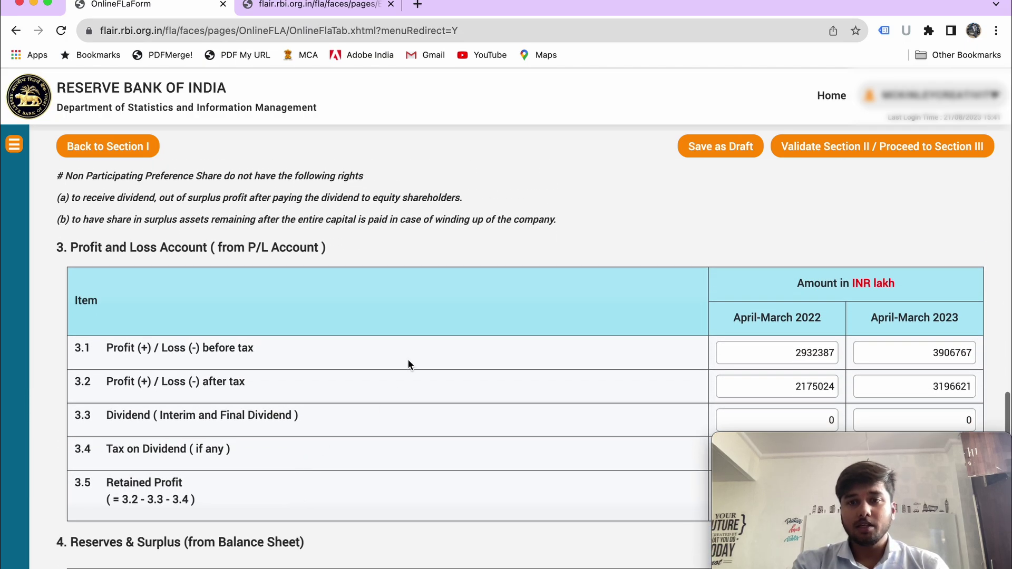
{"action": "scroll", "coordinate": [418, 271], "scroll_direction": "up", "scroll_amount": 2}
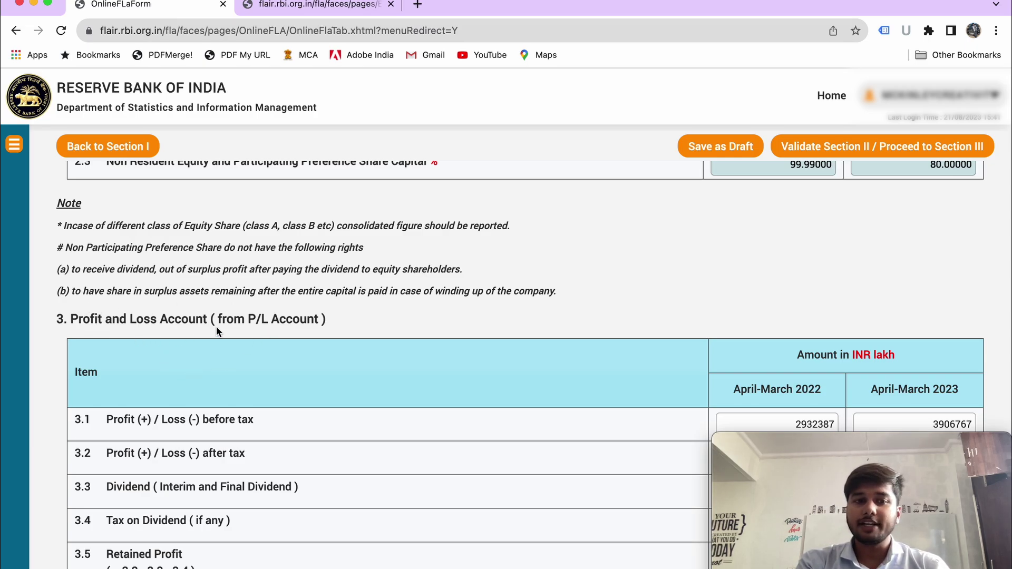
{"action": "scroll", "coordinate": [234, 380], "scroll_direction": "down", "scroll_amount": 2}
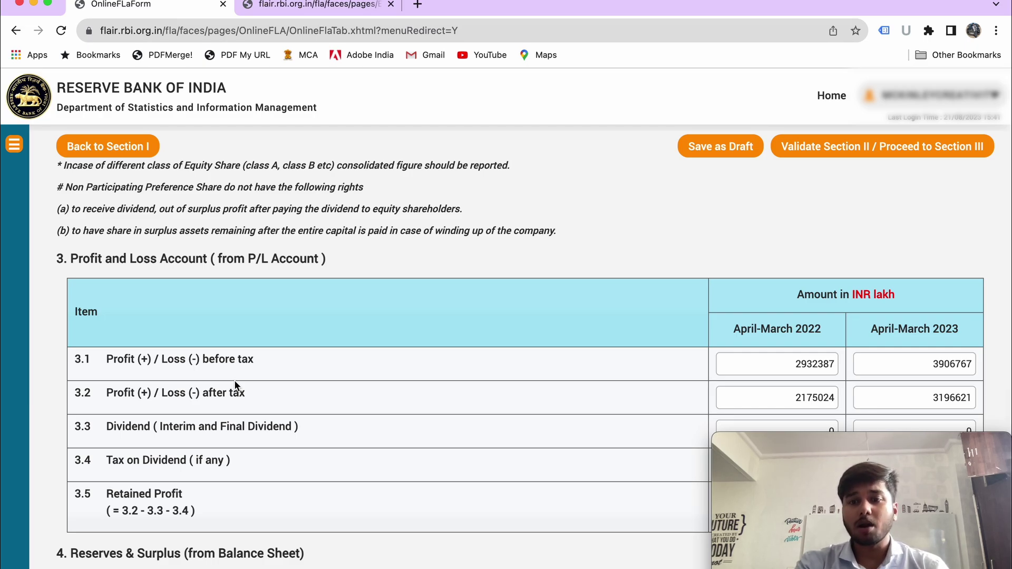
{"action": "scroll", "coordinate": [234, 380], "scroll_direction": "down", "scroll_amount": 3}
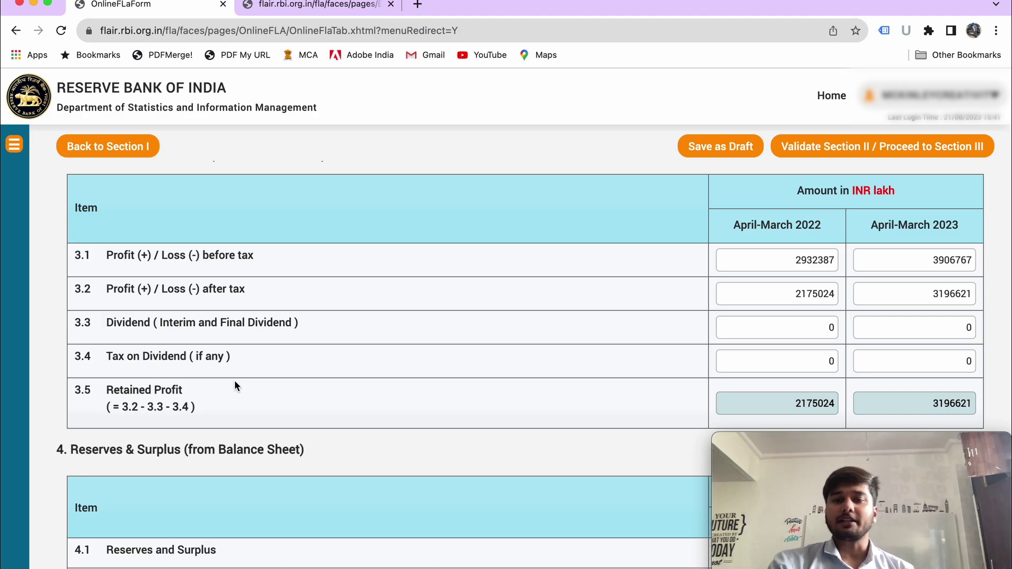
{"action": "scroll", "coordinate": [235, 381], "scroll_direction": "down", "scroll_amount": 5}
{"action": "scroll", "coordinate": [235, 381], "scroll_direction": "up", "scroll_amount": 1}
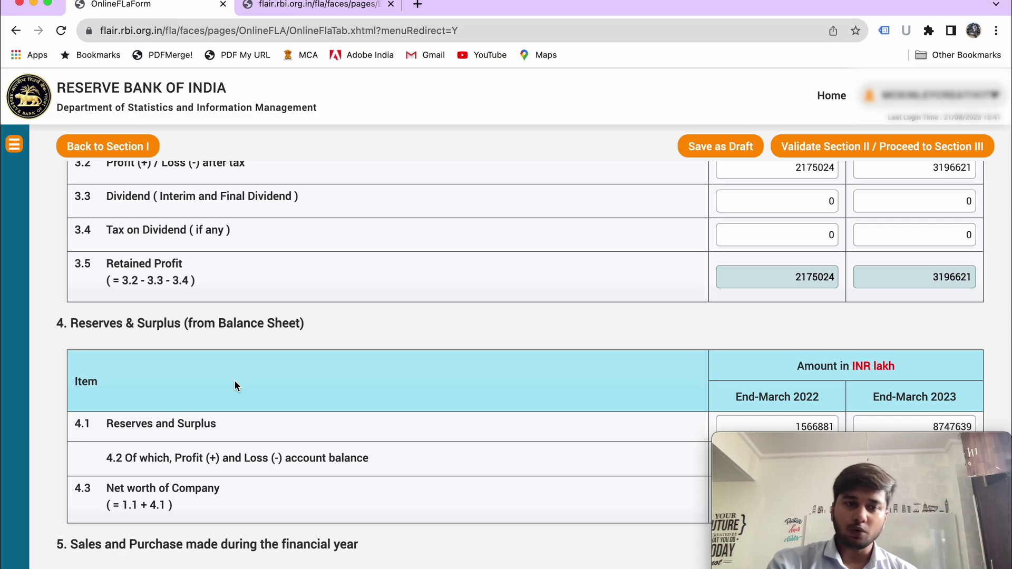
{"action": "scroll", "coordinate": [234, 380], "scroll_direction": "down", "scroll_amount": 3}
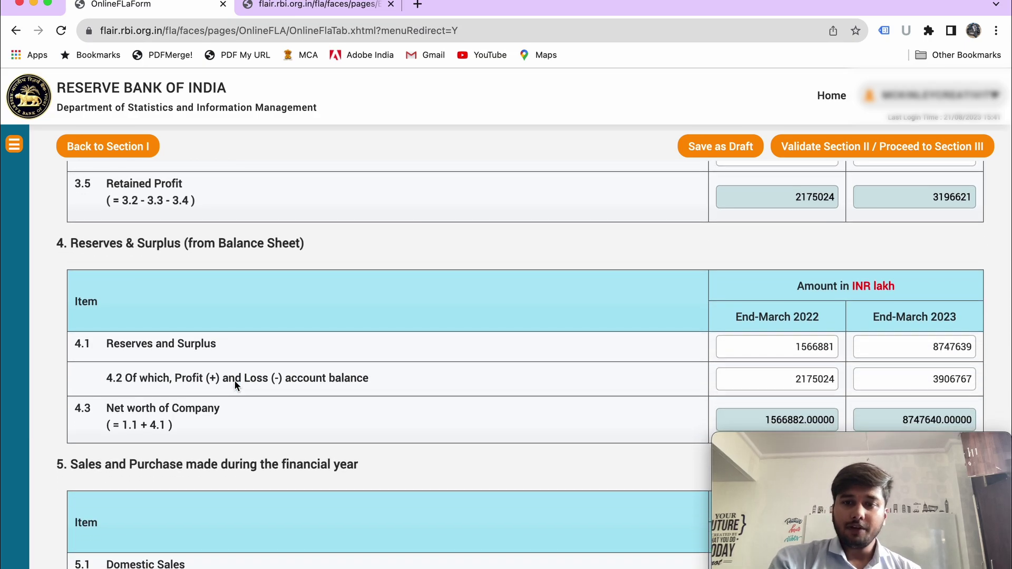
{"action": "scroll", "coordinate": [235, 384], "scroll_direction": "up", "scroll_amount": 5}
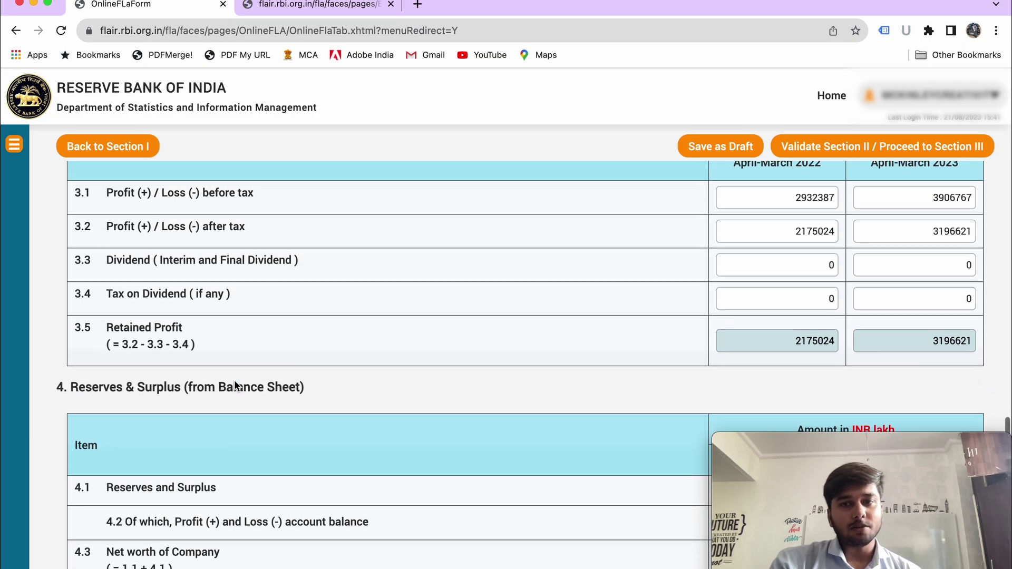
{"action": "scroll", "coordinate": [235, 384], "scroll_direction": "up", "scroll_amount": 4}
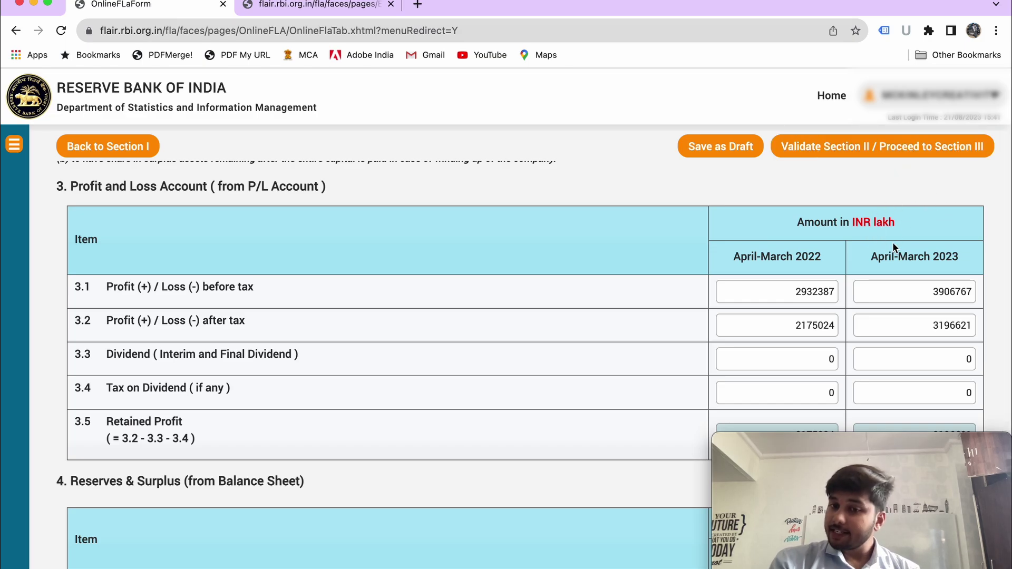
- Insert decimal points in the 3.1/3.2 profit before and after tax figures to show lakh
{"action": "left_click", "coordinate": [792, 294]}
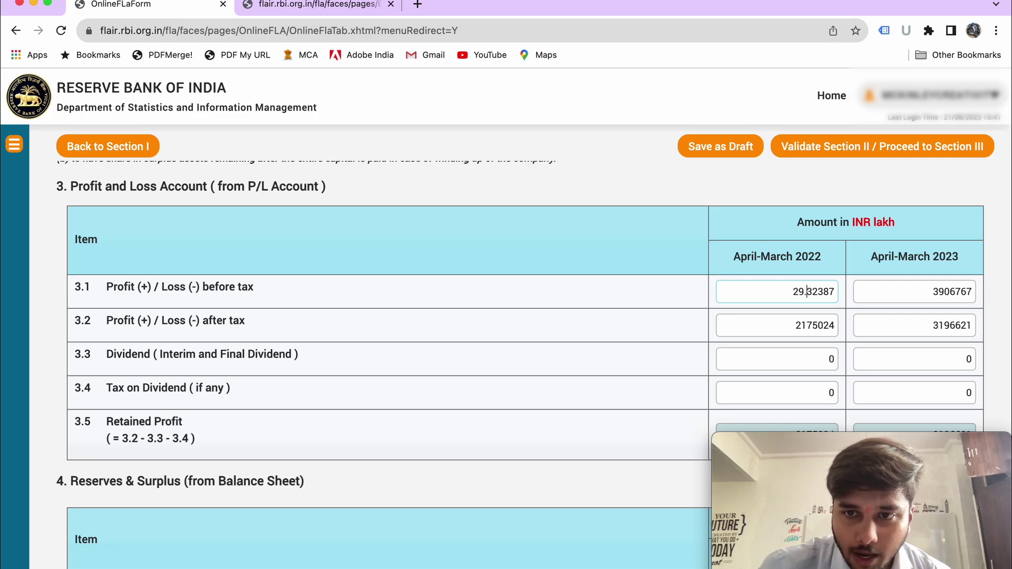
{"action": "left_click", "coordinate": [805, 329]}
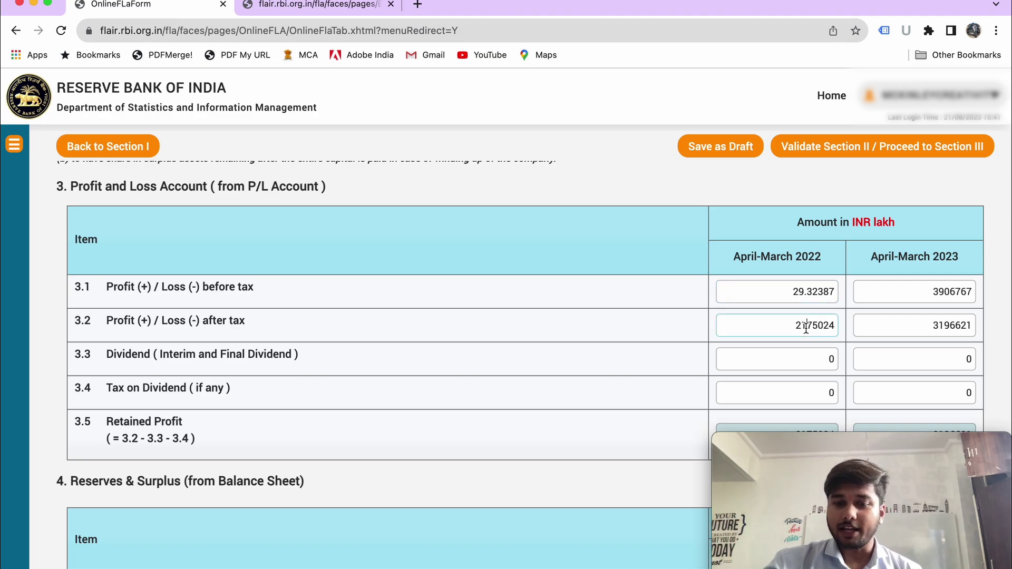
{"action": "type", "text": "."}
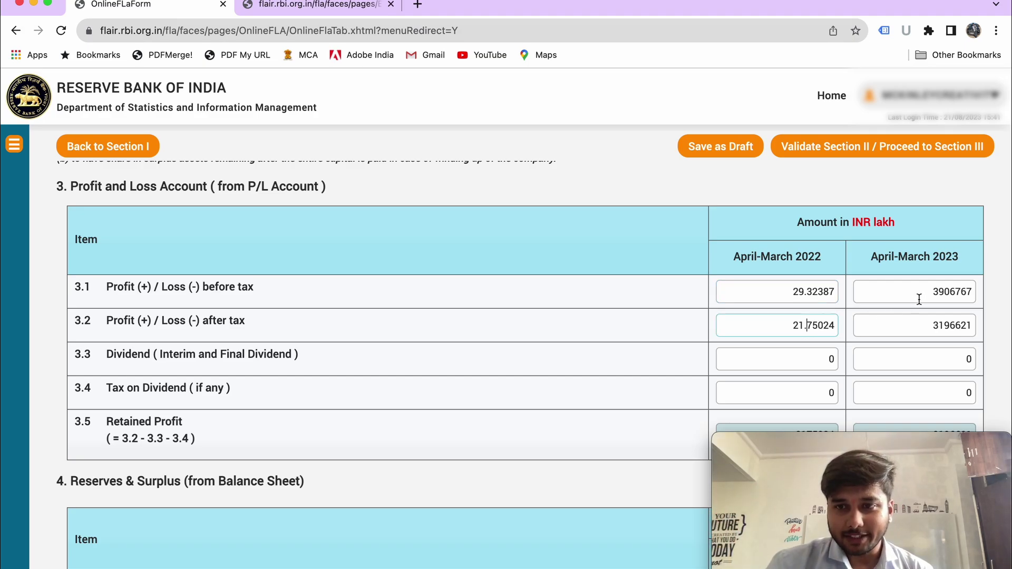
{"action": "left_click", "coordinate": [944, 293]}
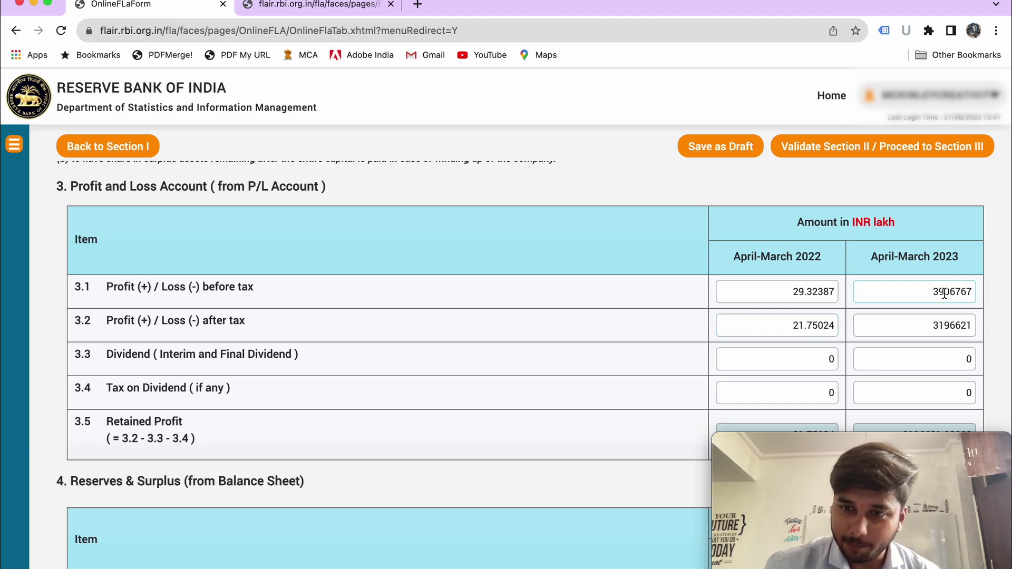
{"action": "type", "text": "."}
{"action": "left_click", "coordinate": [944, 322]}
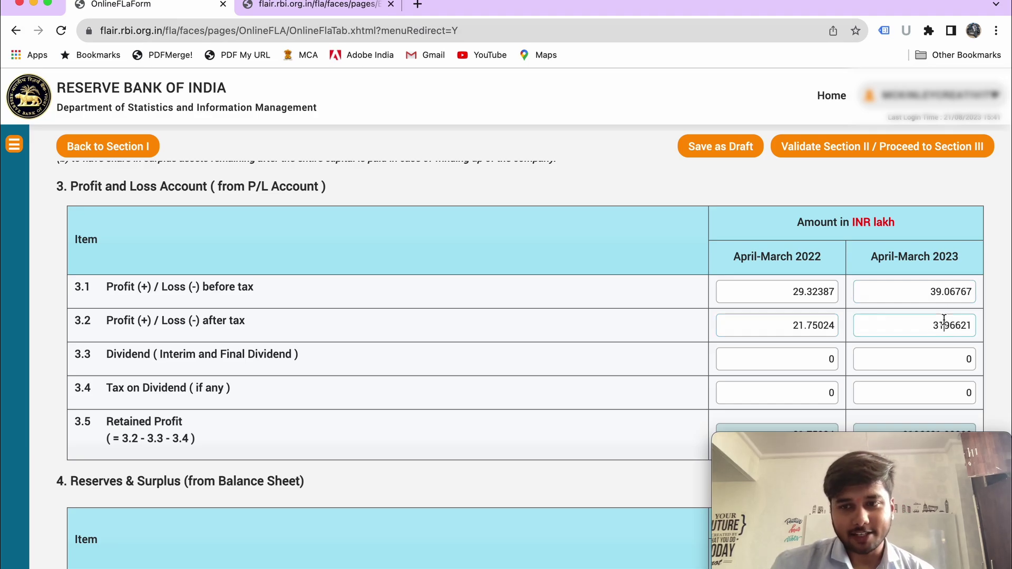
{"action": "type", "text": "."}
{"action": "left_click", "coordinate": [782, 363]}
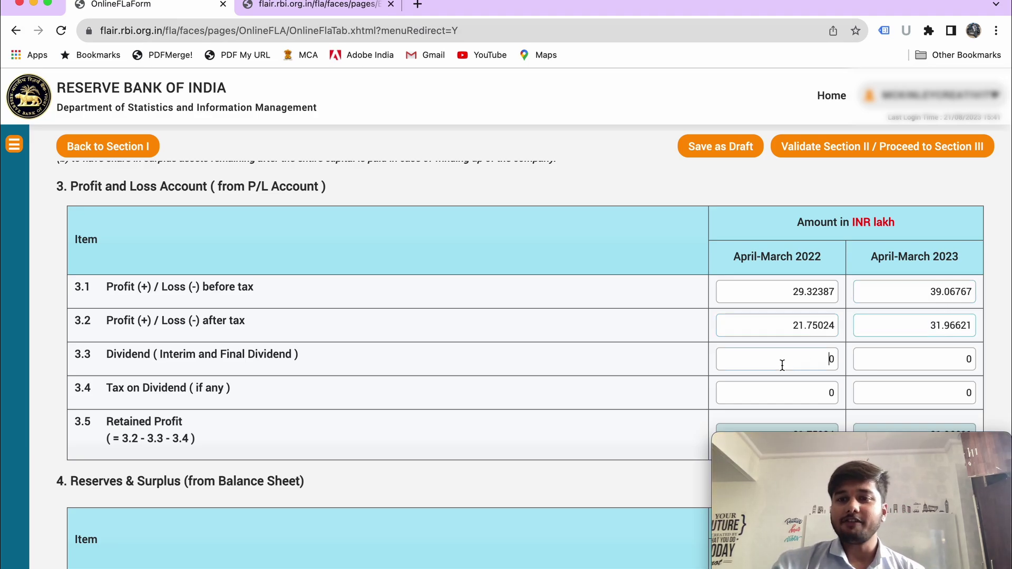
{"action": "scroll", "coordinate": [782, 364], "scroll_direction": "down", "scroll_amount": 5}
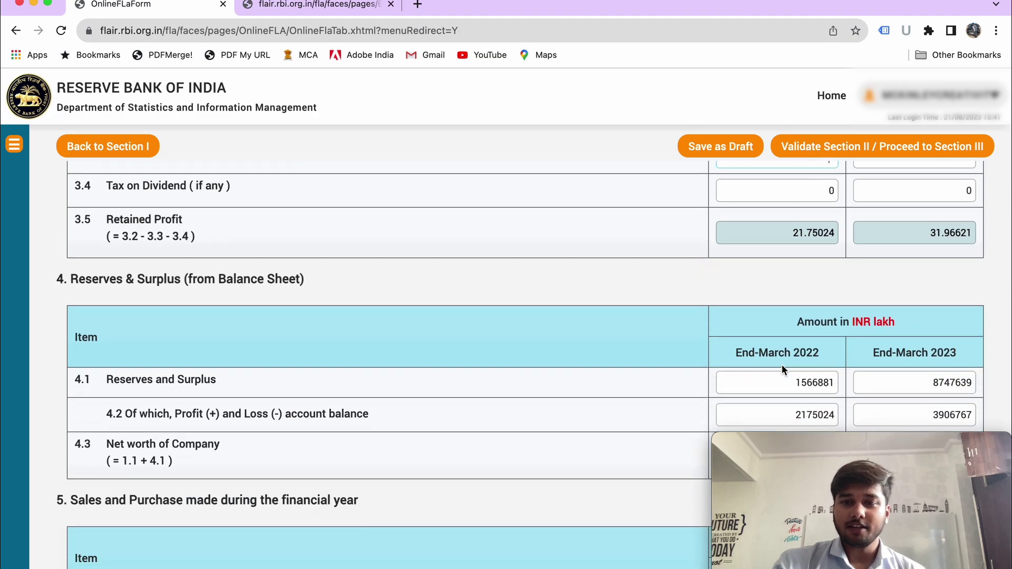
{"action": "scroll", "coordinate": [781, 364], "scroll_direction": "down", "scroll_amount": 1}
- Insert decimal points in the 4.1 Reserves and 4.2 profit and loss balances
{"action": "left_click", "coordinate": [807, 370]}
{"action": "type", "text": ".66881"}
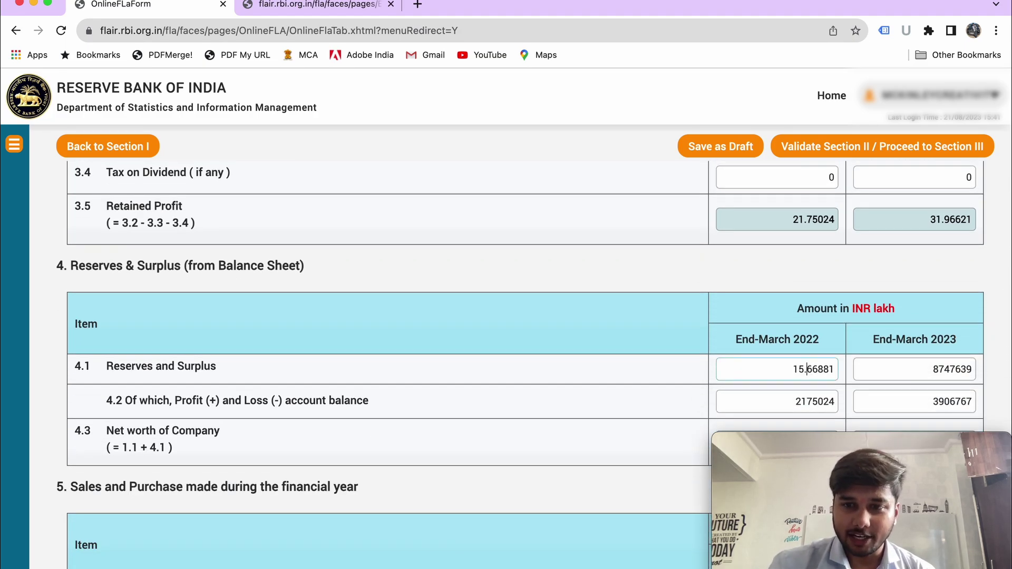
{"action": "left_click", "coordinate": [807, 400]}
{"action": "type", "text": "."}
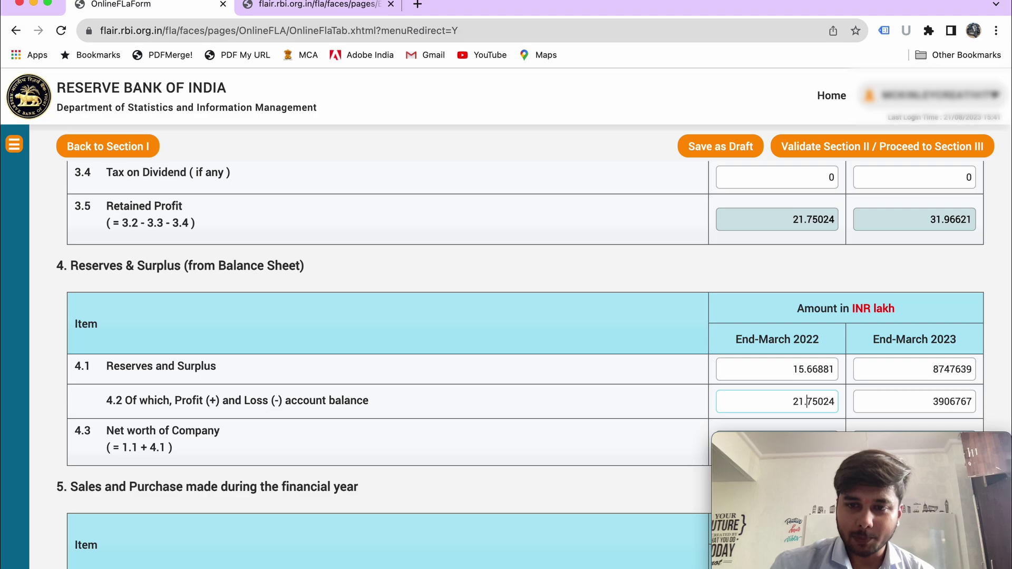
{"action": "left_click", "coordinate": [944, 401]}
{"action": "type", "text": "."}
{"action": "left_click", "coordinate": [943, 369]}
- Convert 4.1 Reserves 2023, both Exports and 2023 Domestic Sales to lakh, totalling 1193.64384
{"action": "type", "text": "."}
{"action": "scroll", "coordinate": [530, 389], "scroll_direction": "down", "scroll_amount": 3}
{"action": "scroll", "coordinate": [530, 389], "scroll_direction": "down", "scroll_amount": 4}
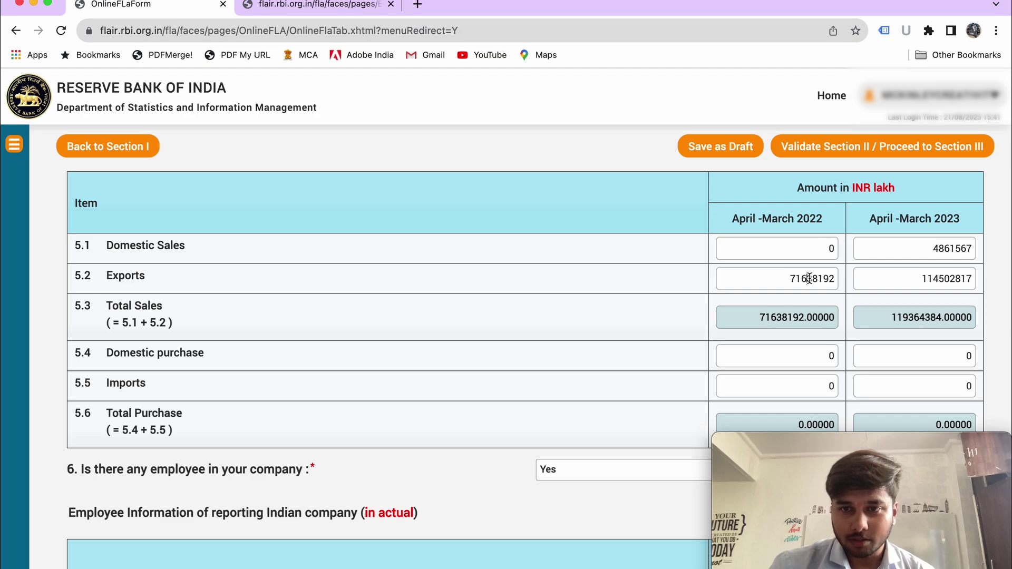
{"action": "left_click", "coordinate": [808, 279]}
{"action": "type", "text": "."}
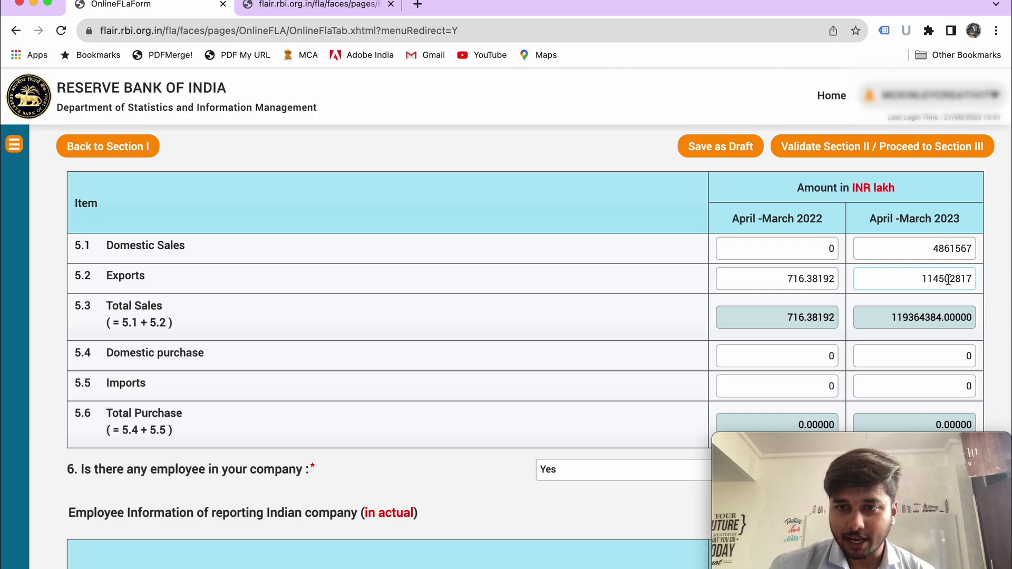
{"action": "type", "text": "."}
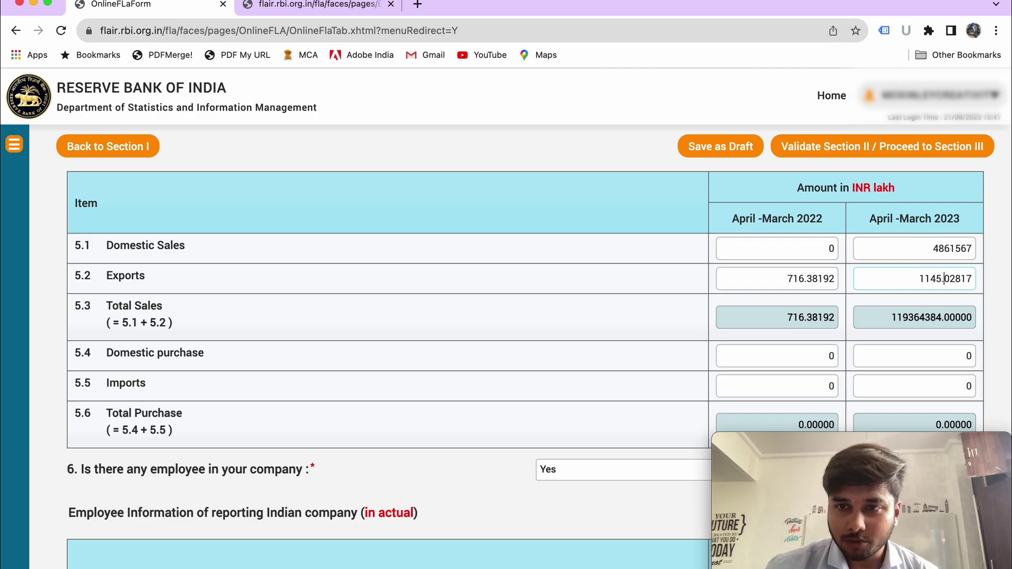
{"action": "left_click", "coordinate": [945, 249]}
{"action": "type", "text": "."}
{"action": "left_click", "coordinate": [817, 248]}
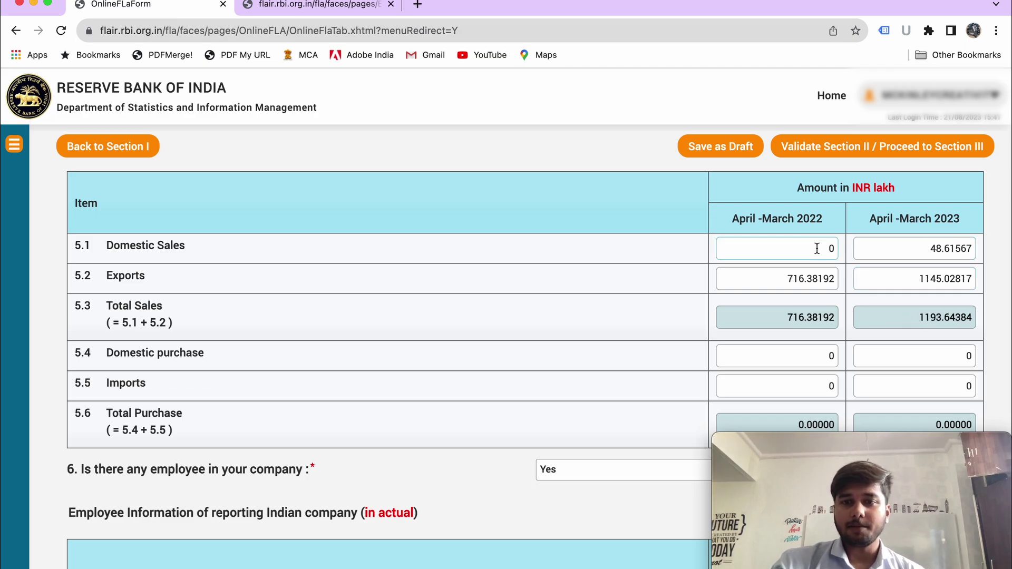
{"action": "scroll", "coordinate": [736, 328], "scroll_direction": "down", "scroll_amount": 3}
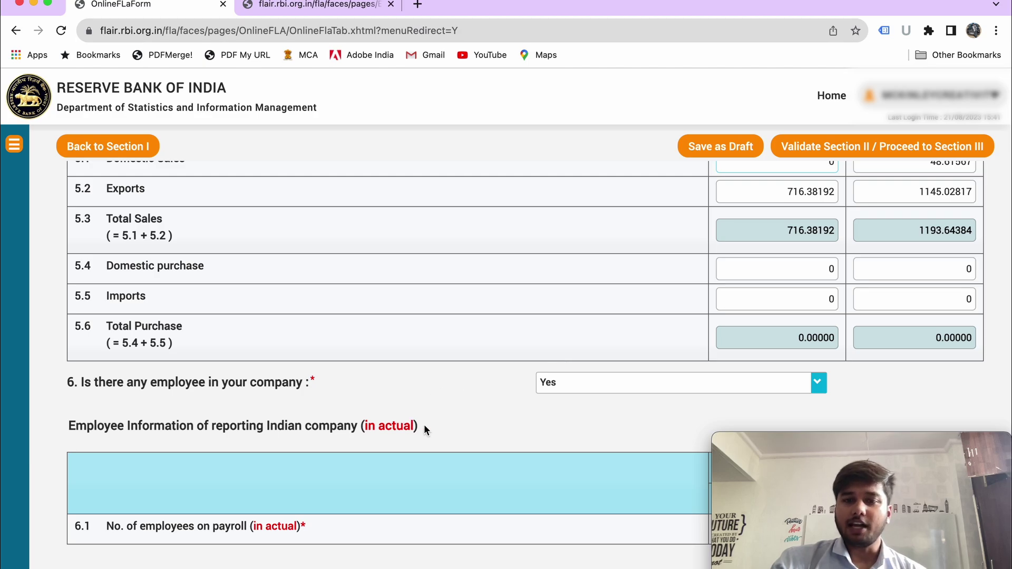
- Validate Section II, saving it as draft, and open Section III Foreign Liabilities
{"action": "scroll", "coordinate": [579, 433], "scroll_direction": "up", "scroll_amount": 1}
{"action": "scroll", "coordinate": [578, 431], "scroll_direction": "up", "scroll_amount": 15}
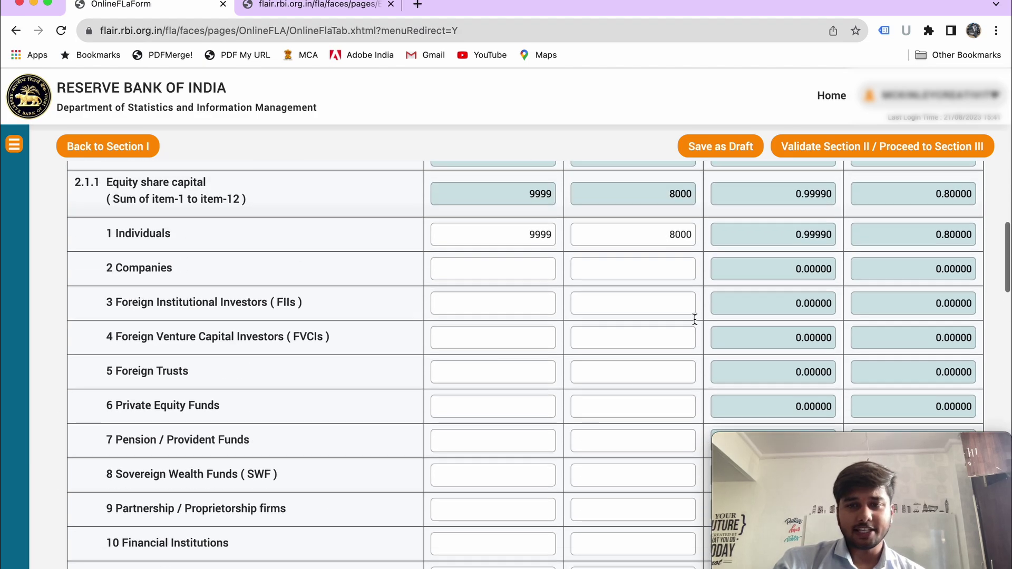
{"action": "left_click", "coordinate": [861, 149]}
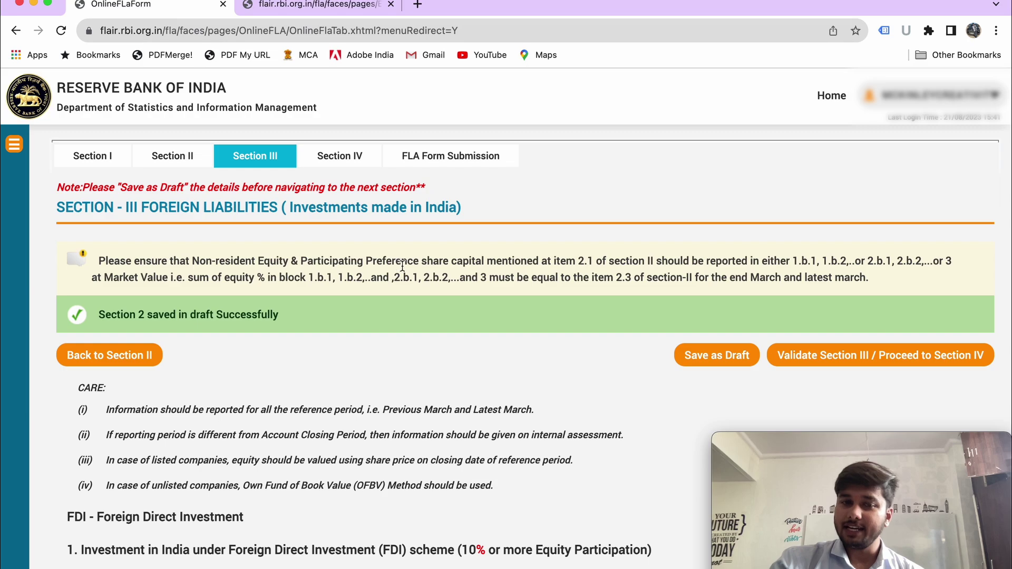
- Reload row 1's Korea (South) investor details (16.67/70.78 lakh equity) into the form and save them
{"action": "scroll", "coordinate": [448, 300], "scroll_direction": "down", "scroll_amount": 6}
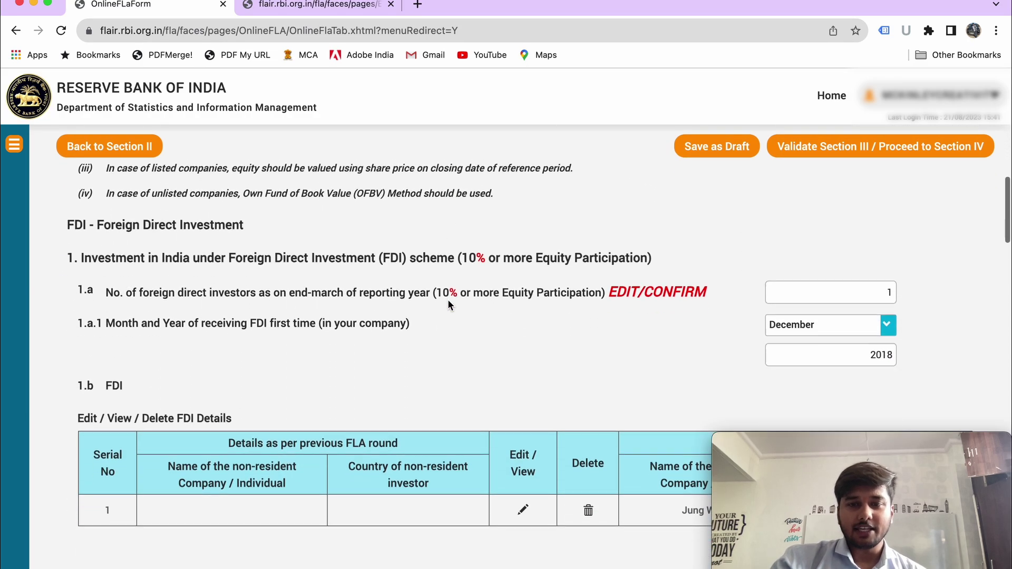
{"action": "scroll", "coordinate": [448, 301], "scroll_direction": "up", "scroll_amount": 2}
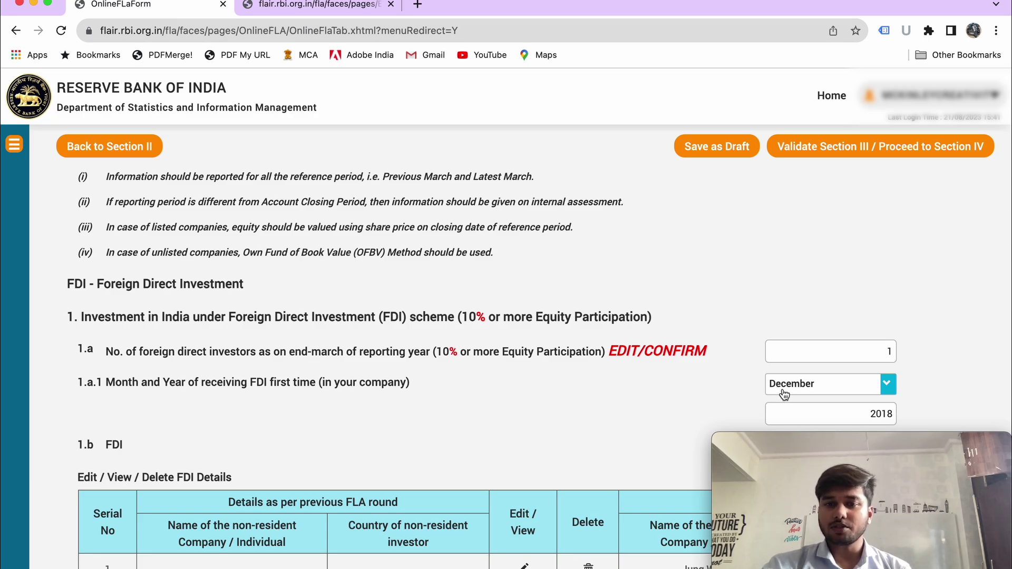
{"action": "scroll", "coordinate": [622, 329], "scroll_direction": "down", "scroll_amount": 6}
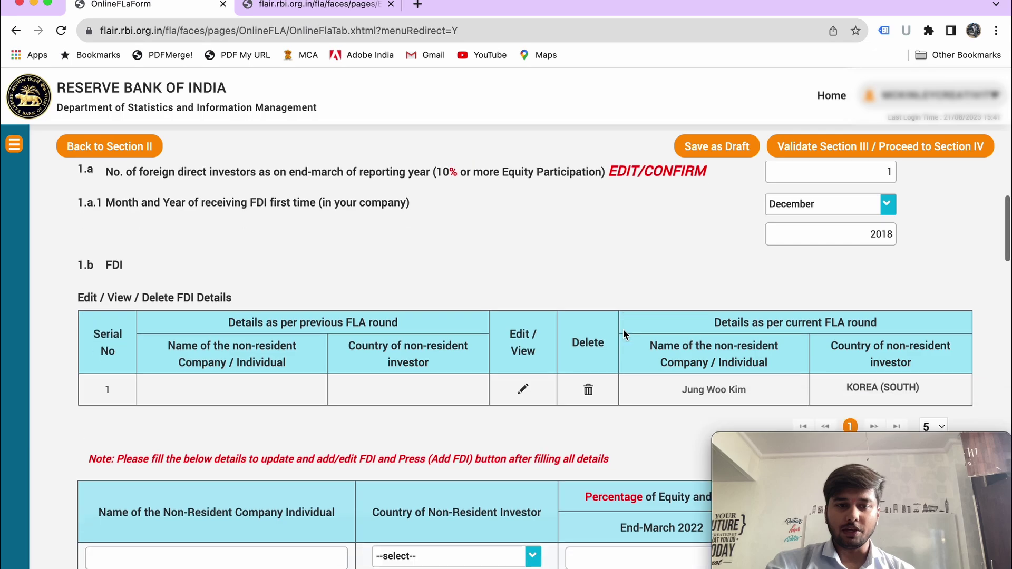
{"action": "scroll", "coordinate": [624, 318], "scroll_direction": "down", "scroll_amount": 5}
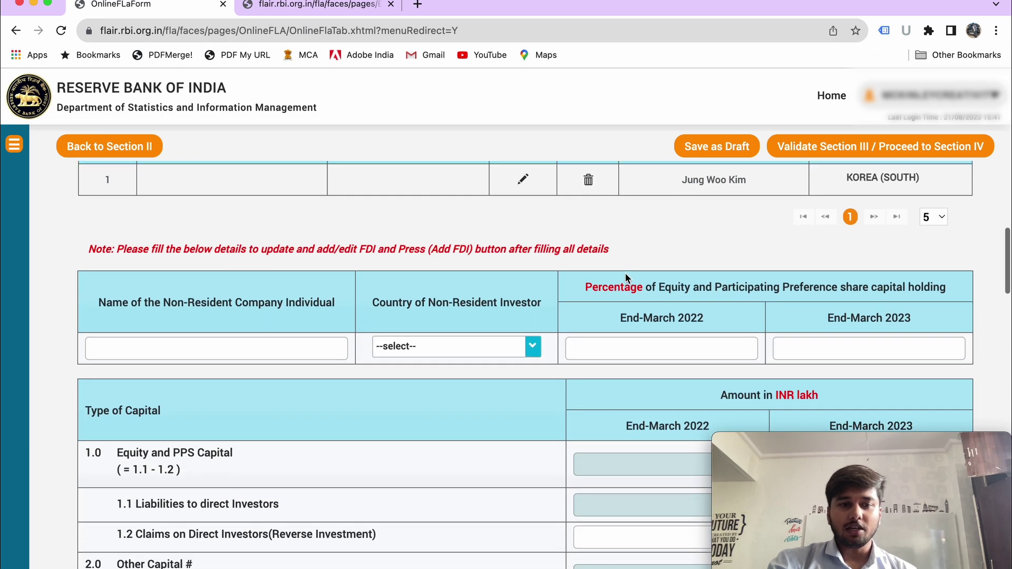
{"action": "scroll", "coordinate": [545, 356], "scroll_direction": "up", "scroll_amount": 10}
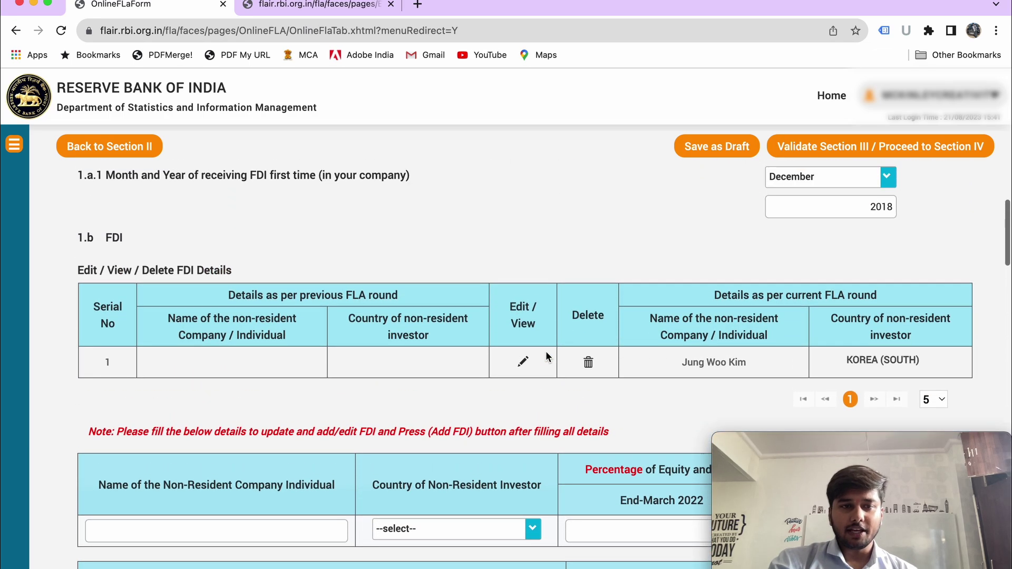
{"action": "left_click", "coordinate": [523, 362]}
{"action": "scroll", "coordinate": [531, 367], "scroll_direction": "down", "scroll_amount": 4}
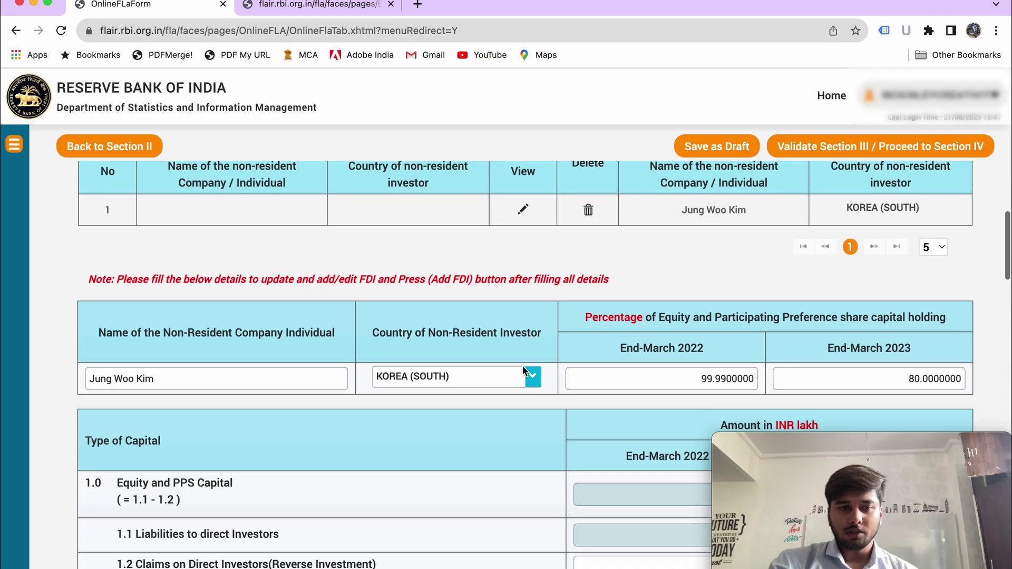
{"action": "scroll", "coordinate": [560, 410], "scroll_direction": "down", "scroll_amount": 3}
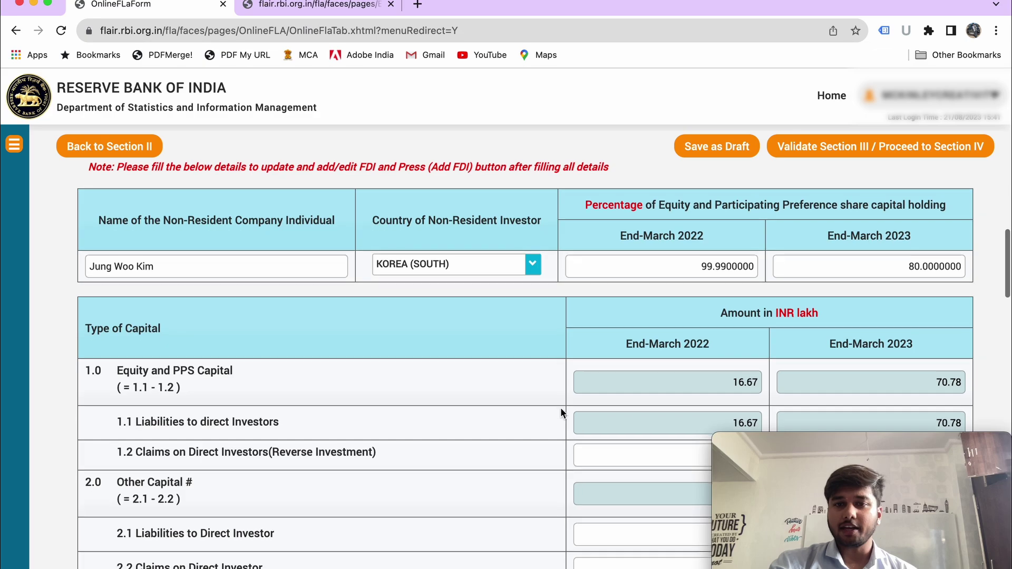
{"action": "scroll", "coordinate": [561, 410], "scroll_direction": "down", "scroll_amount": 3}
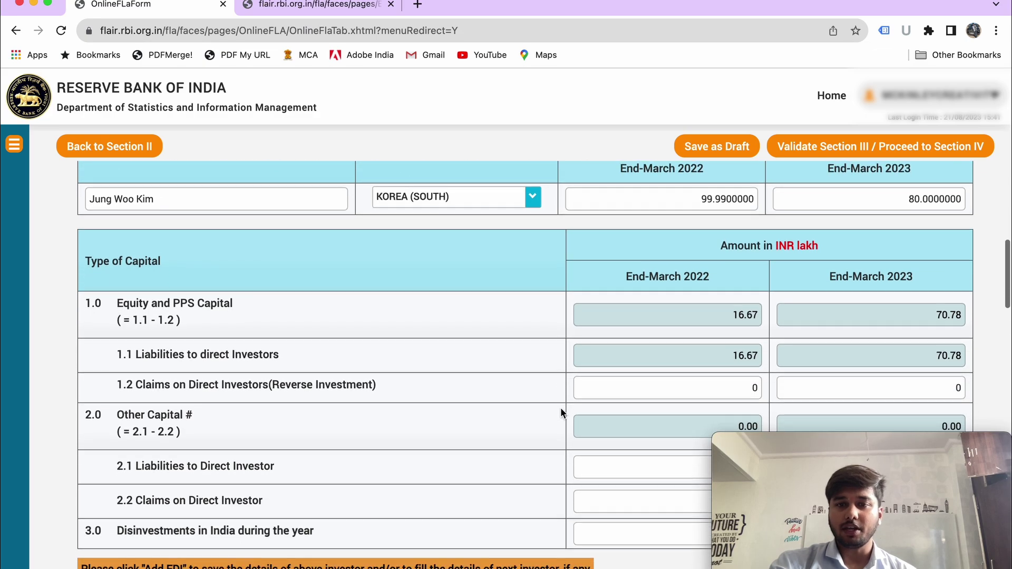
{"action": "scroll", "coordinate": [561, 409], "scroll_direction": "down", "scroll_amount": 5}
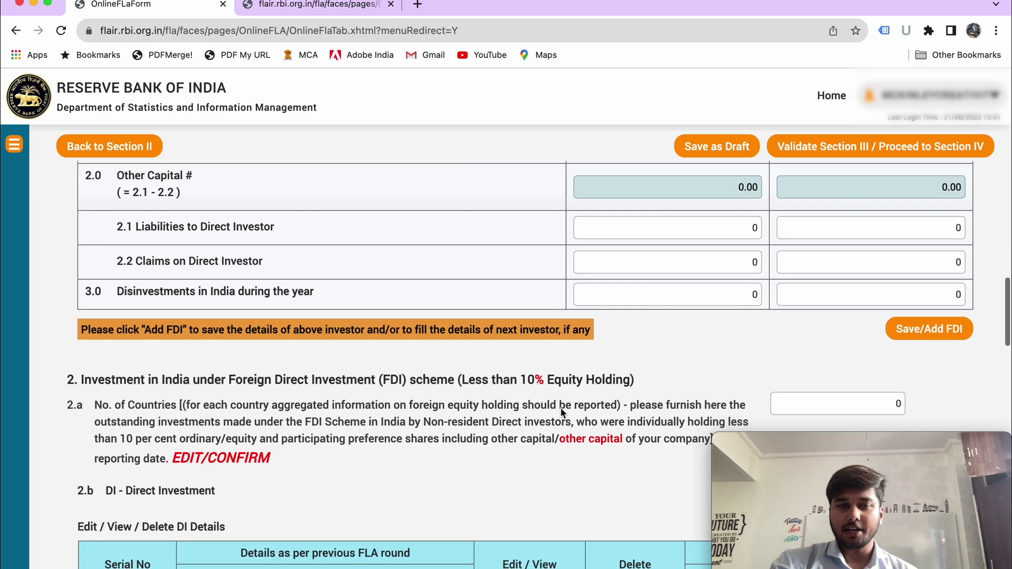
{"action": "left_click", "coordinate": [920, 211]}
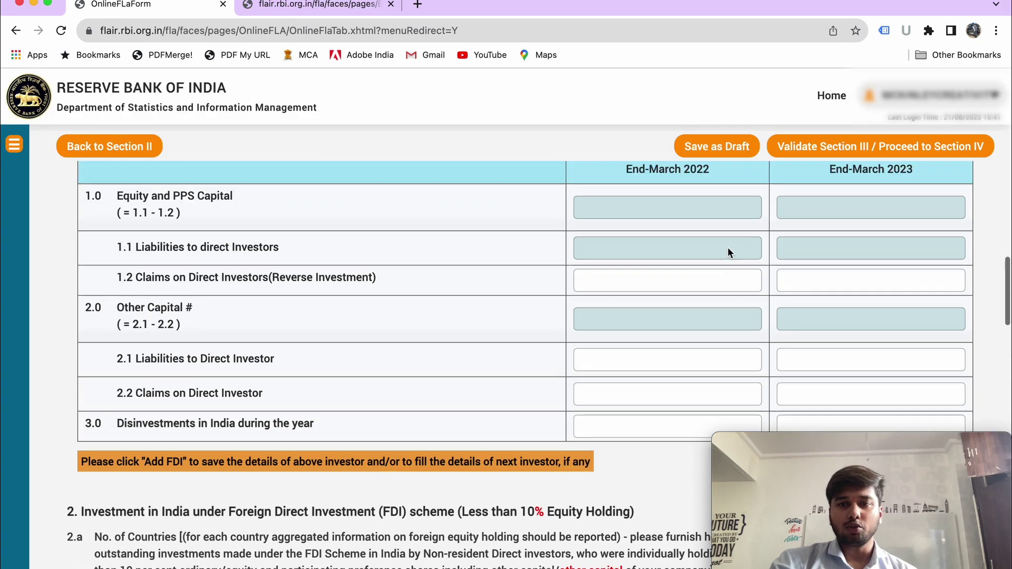
- Review Section III, then validate it, saving Section 3 as draft and moving to Section IV Foreign Assets
{"action": "scroll", "coordinate": [730, 253], "scroll_direction": "down", "scroll_amount": 15}
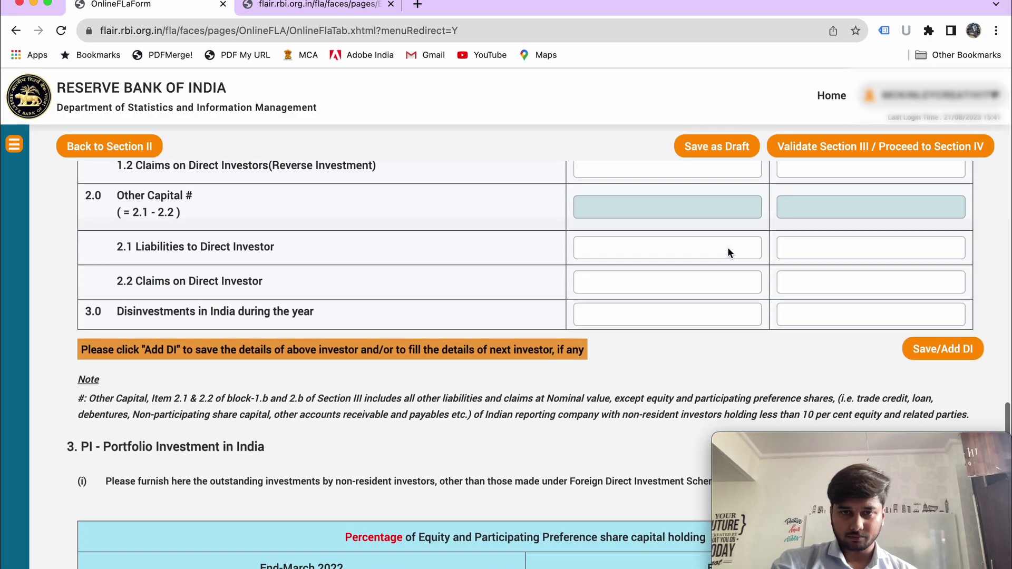
{"action": "scroll", "coordinate": [728, 252], "scroll_direction": "up", "scroll_amount": 6}
{"action": "scroll", "coordinate": [727, 247], "scroll_direction": "up", "scroll_amount": 1}
{"action": "scroll", "coordinate": [727, 246], "scroll_direction": "down", "scroll_amount": 2}
{"action": "scroll", "coordinate": [727, 246], "scroll_direction": "up", "scroll_amount": 5}
{"action": "scroll", "coordinate": [728, 248], "scroll_direction": "down", "scroll_amount": 6}
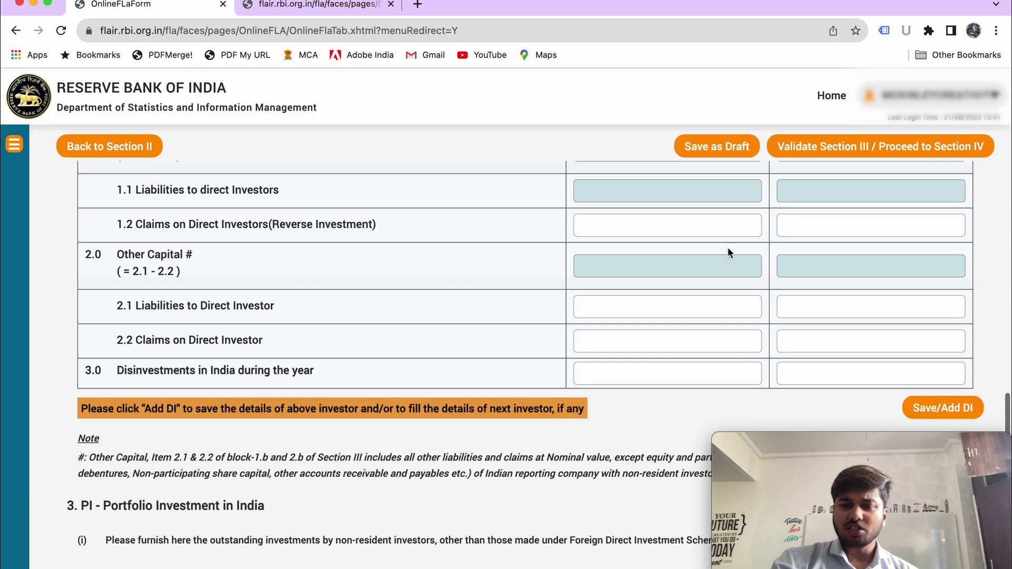
{"action": "scroll", "coordinate": [728, 247], "scroll_direction": "down", "scroll_amount": 1}
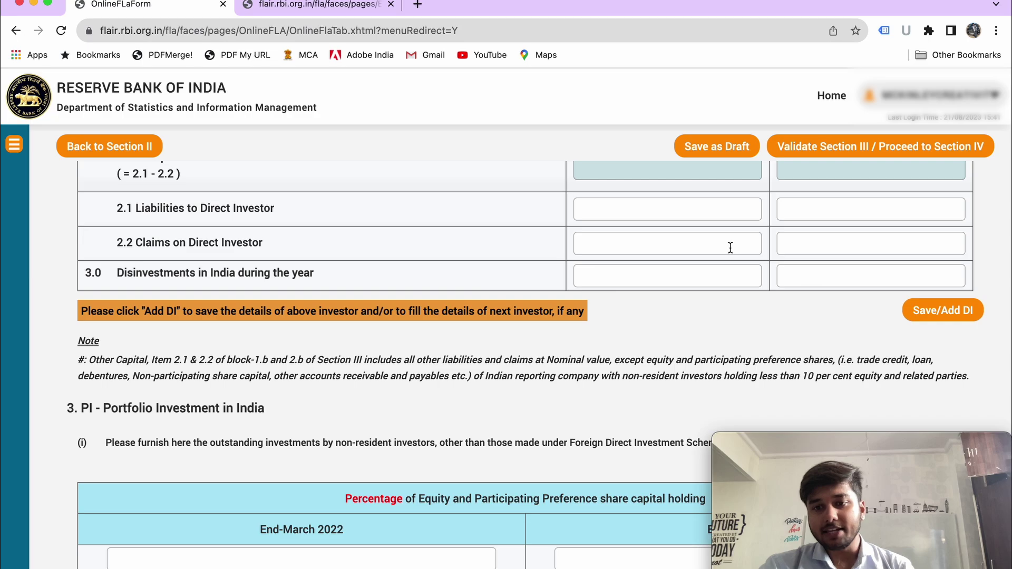
{"action": "scroll", "coordinate": [729, 247], "scroll_direction": "down", "scroll_amount": 3}
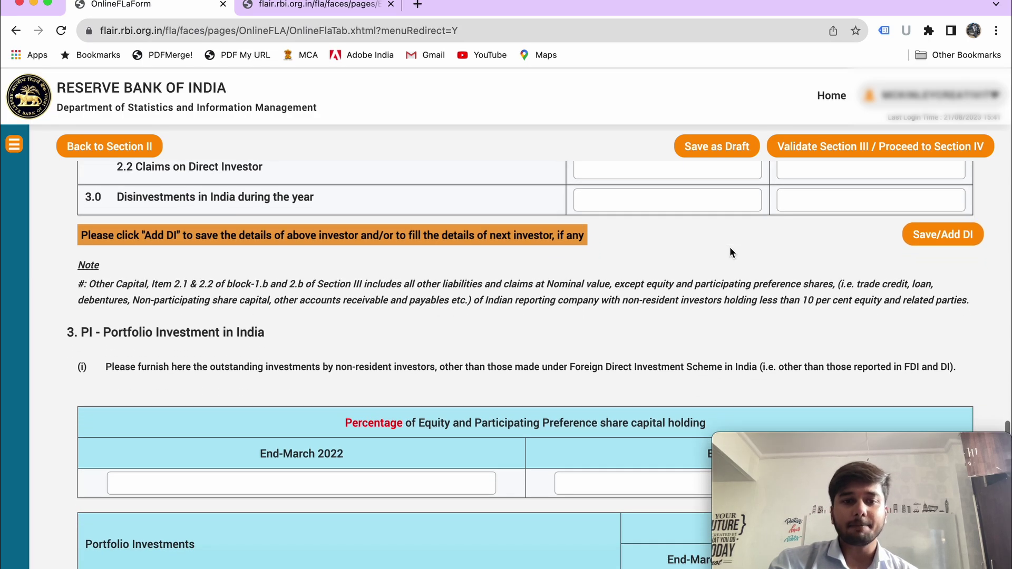
{"action": "scroll", "coordinate": [729, 246], "scroll_direction": "down", "scroll_amount": 2}
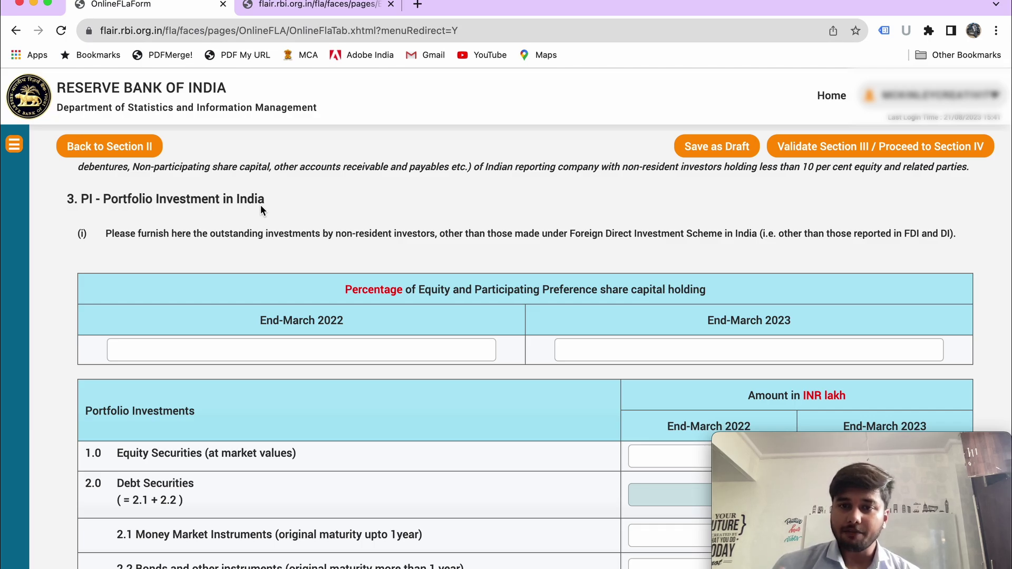
{"action": "scroll", "coordinate": [260, 207], "scroll_direction": "up", "scroll_amount": 15}
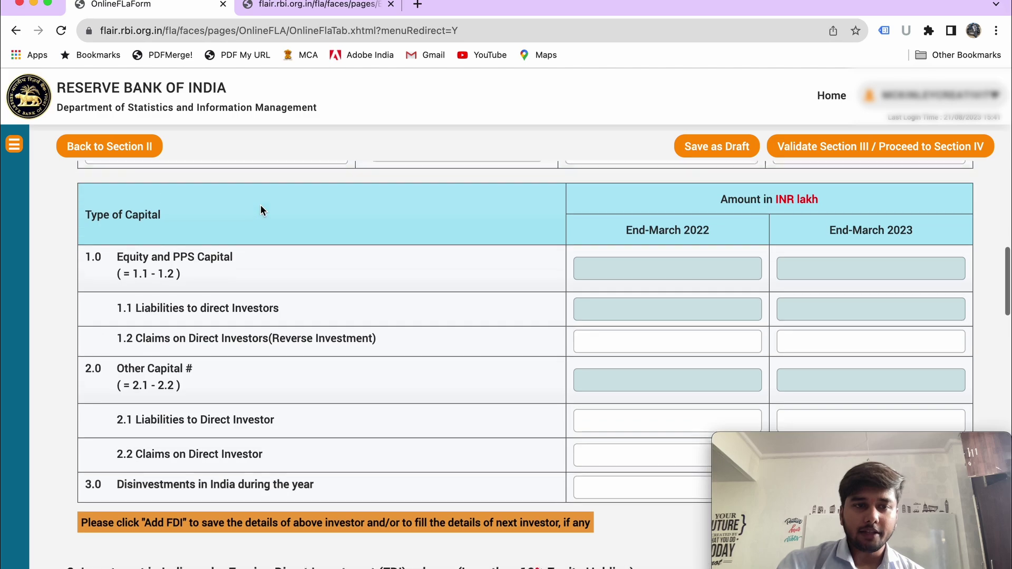
{"action": "scroll", "coordinate": [260, 211], "scroll_direction": "up", "scroll_amount": 8}
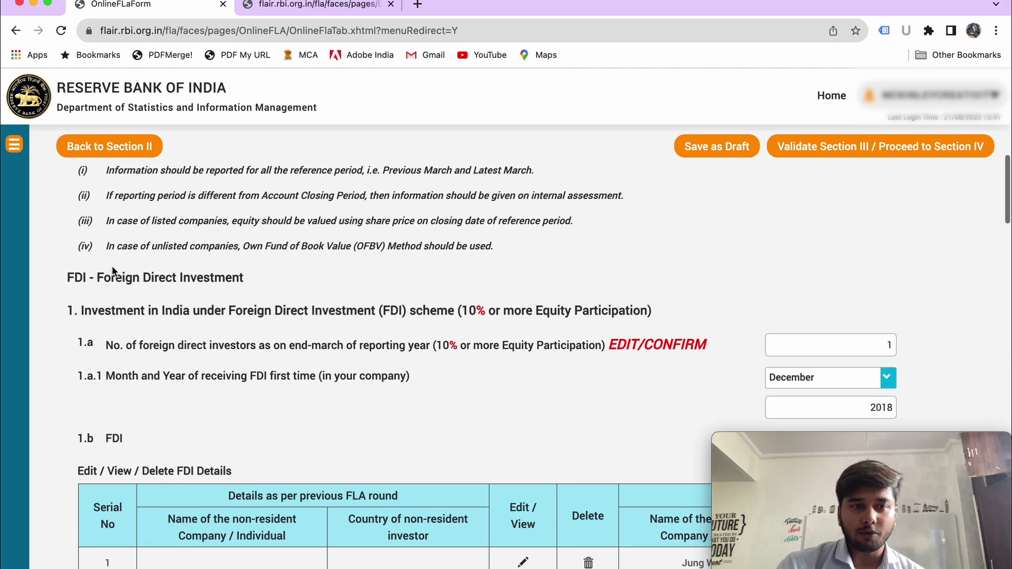
{"action": "scroll", "coordinate": [272, 309], "scroll_direction": "down", "scroll_amount": 15}
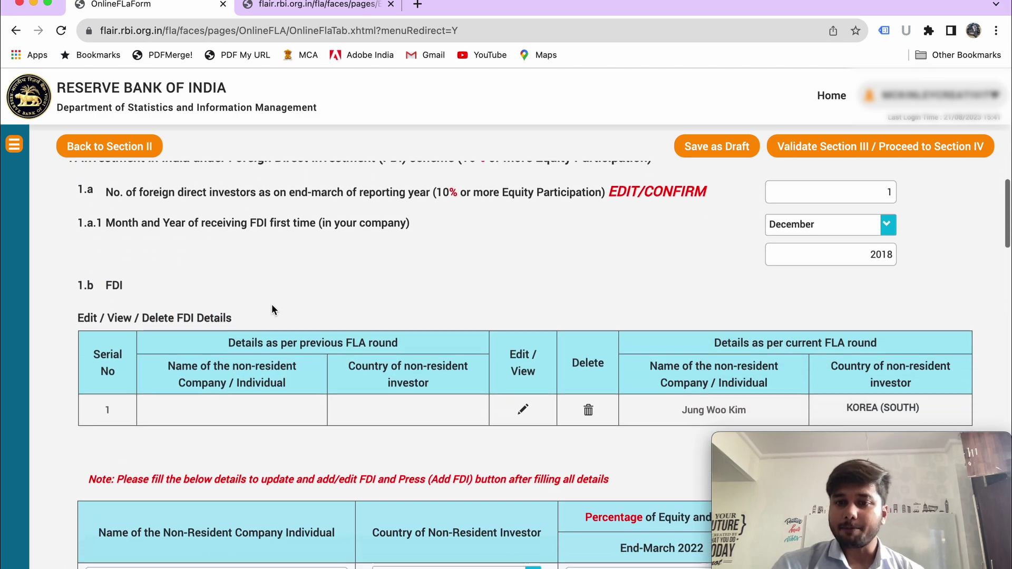
{"action": "scroll", "coordinate": [272, 307], "scroll_direction": "down", "scroll_amount": 20}
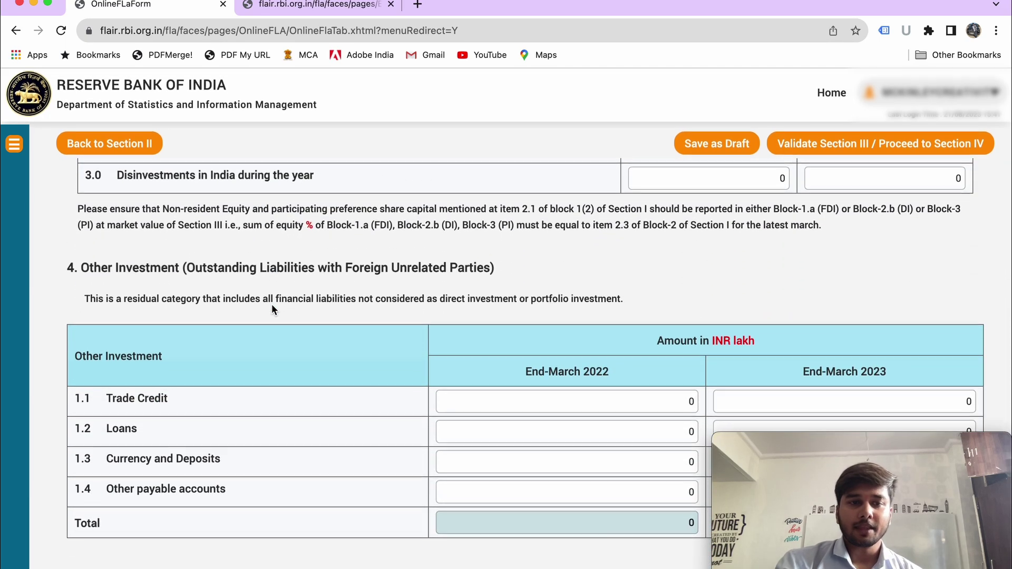
{"action": "left_click", "coordinate": [843, 152]}
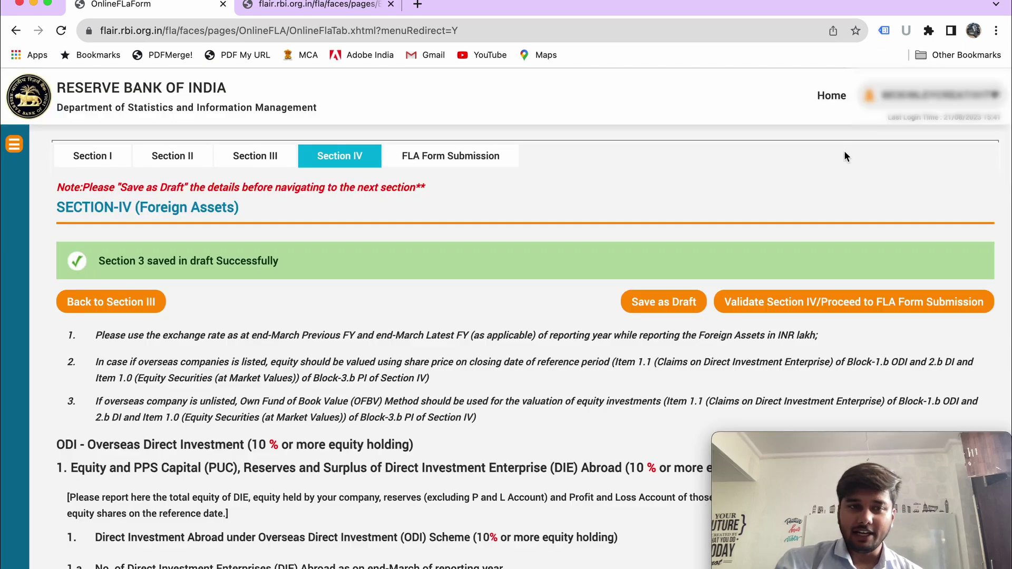
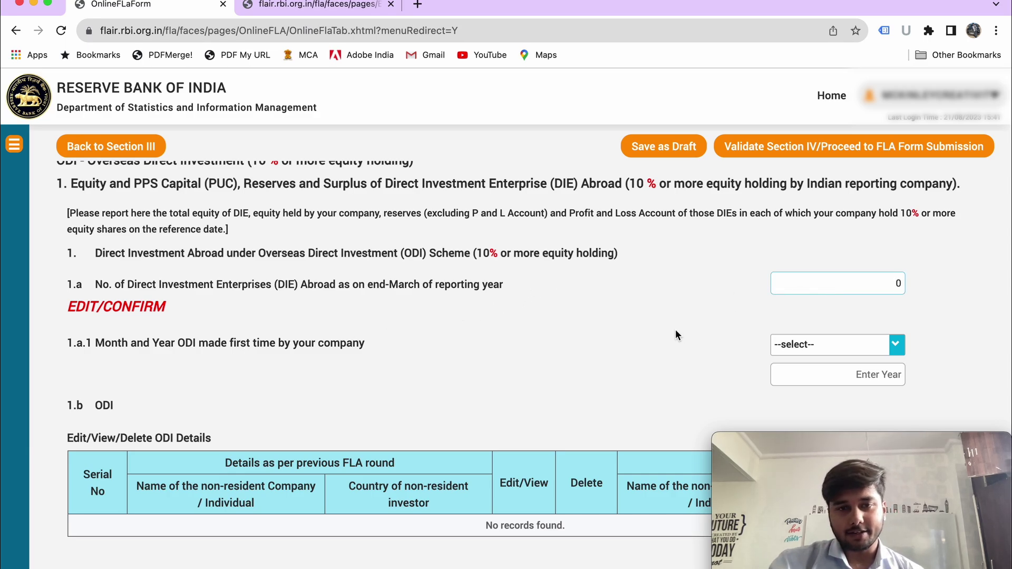
{"action": "scroll", "coordinate": [675, 330], "scroll_direction": "down", "scroll_amount": 5}
{"action": "scroll", "coordinate": [490, 332], "scroll_direction": "down", "scroll_amount": 5}
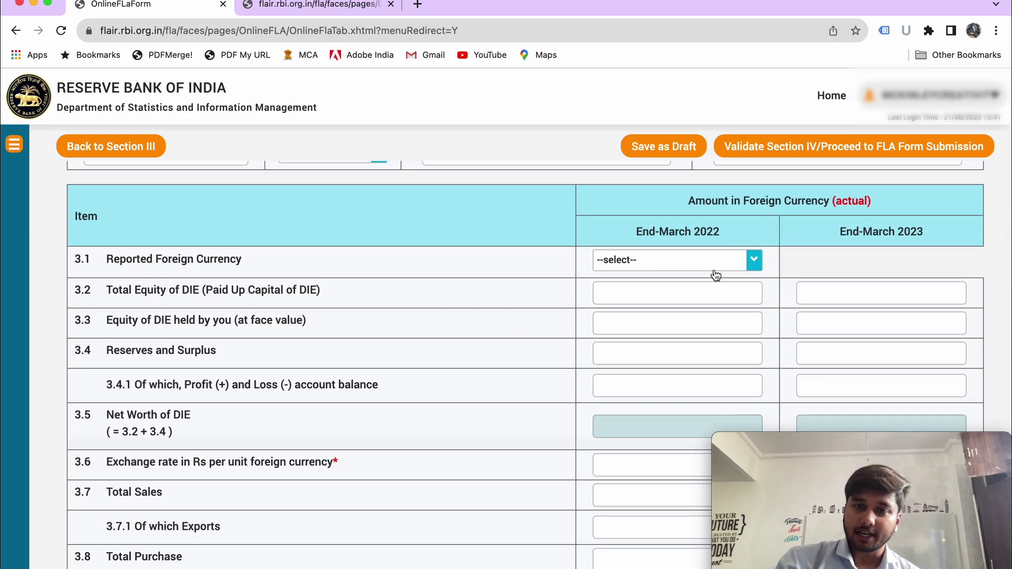
{"action": "scroll", "coordinate": [718, 272], "scroll_direction": "down", "scroll_amount": 3}
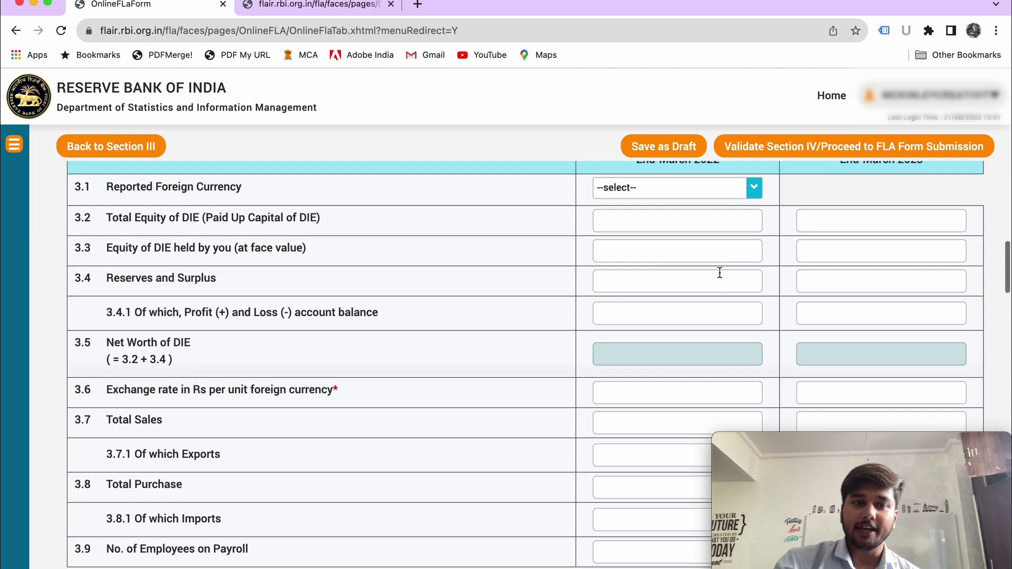
{"action": "scroll", "coordinate": [457, 373], "scroll_direction": "down", "scroll_amount": 3}
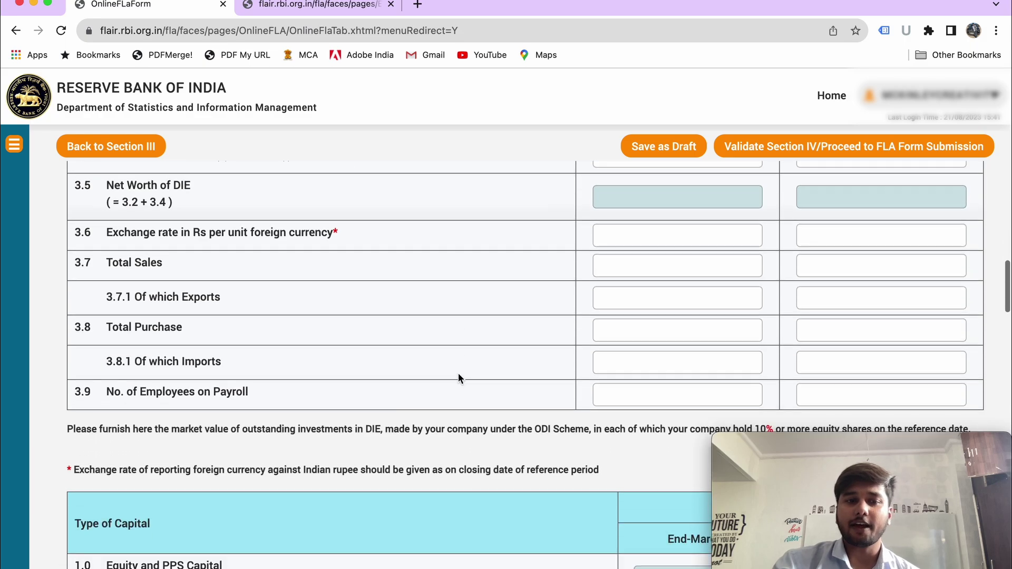
{"action": "scroll", "coordinate": [459, 377], "scroll_direction": "down", "scroll_amount": 3}
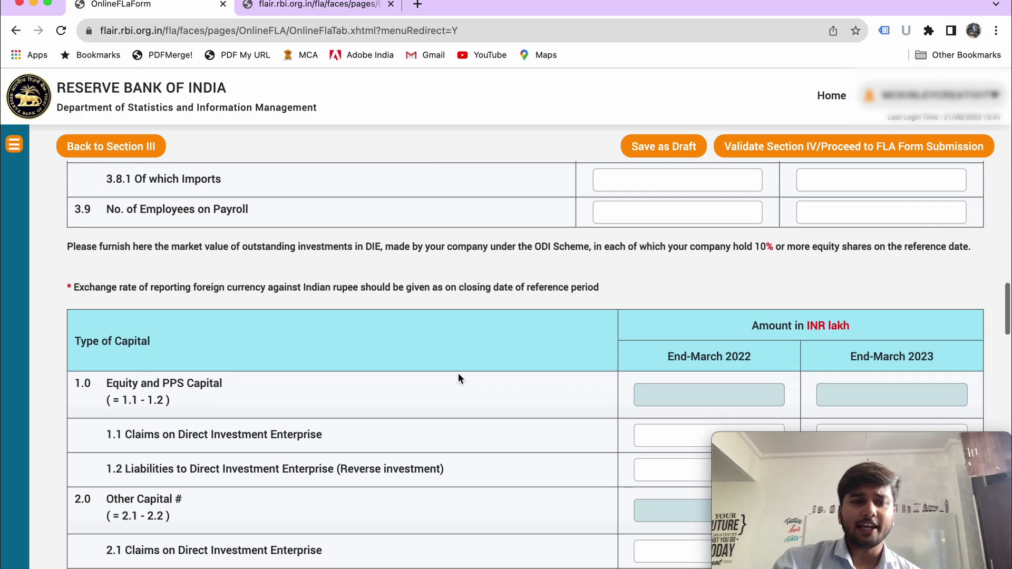
{"action": "scroll", "coordinate": [458, 373], "scroll_direction": "down", "scroll_amount": 4}
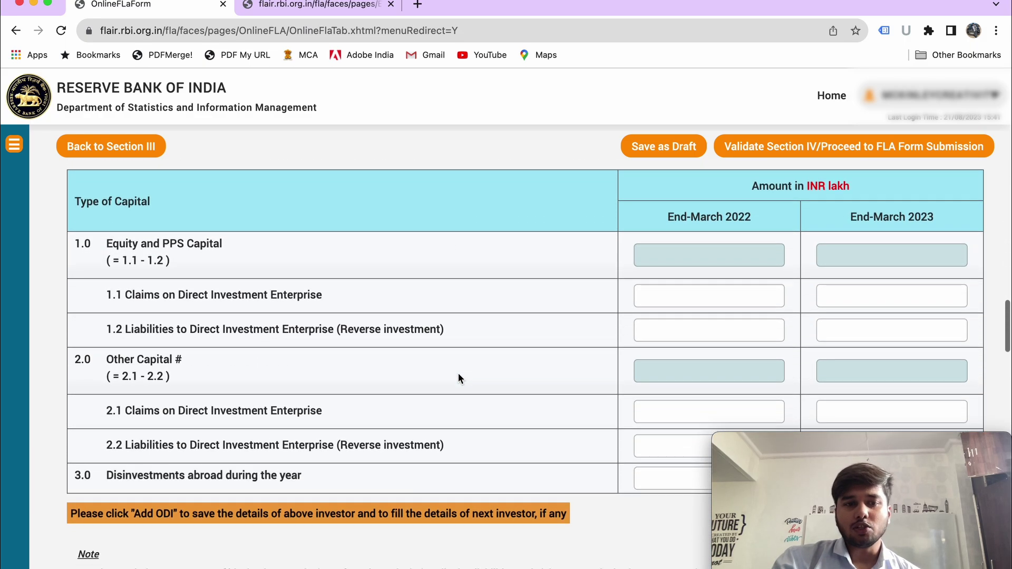
{"action": "scroll", "coordinate": [457, 377], "scroll_direction": "down", "scroll_amount": 7}
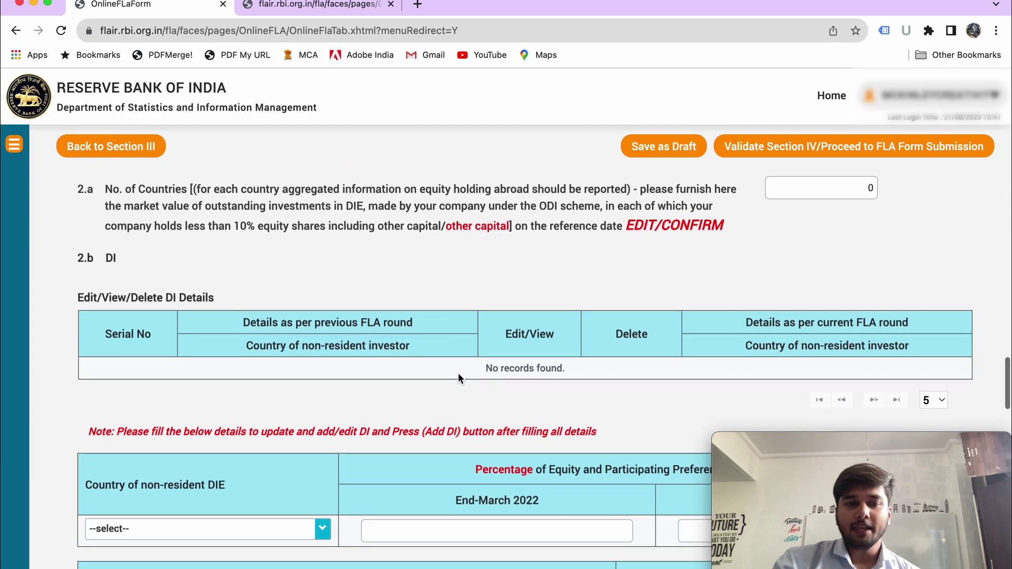
{"action": "scroll", "coordinate": [458, 376], "scroll_direction": "up", "scroll_amount": 2}
{"action": "scroll", "coordinate": [458, 376], "scroll_direction": "down", "scroll_amount": 15}
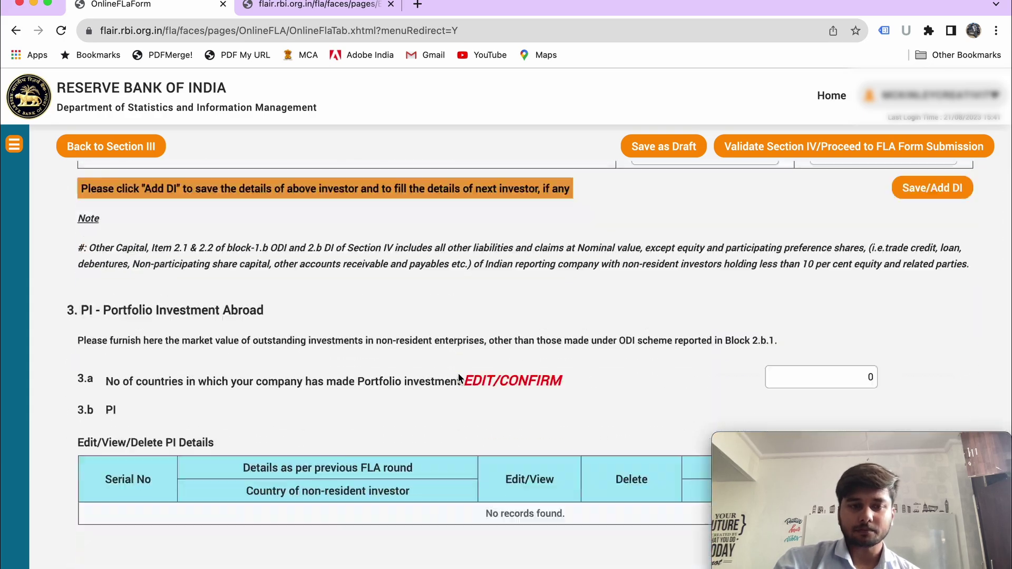
{"action": "scroll", "coordinate": [457, 373], "scroll_direction": "up", "scroll_amount": 20}
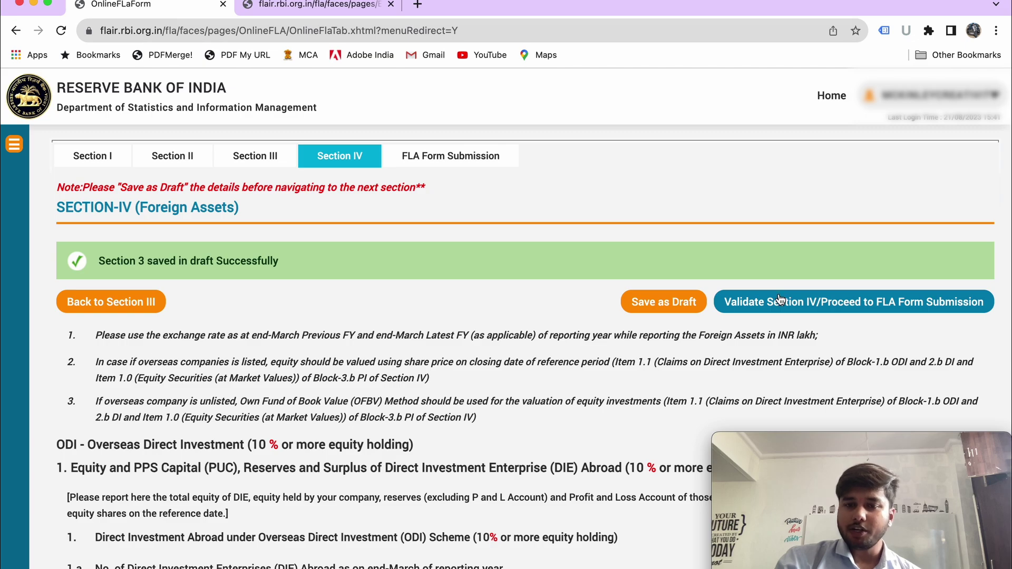
- Validate Section IV and review the FLA Form Submission variation report and declaration
{"action": "left_click", "coordinate": [781, 299]}
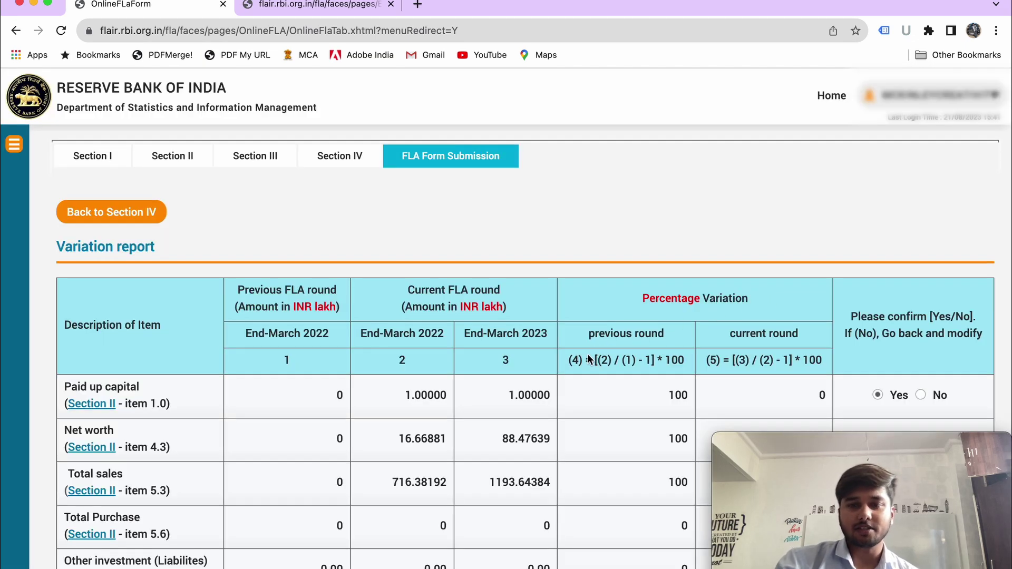
{"action": "scroll", "coordinate": [532, 407], "scroll_direction": "down", "scroll_amount": 3}
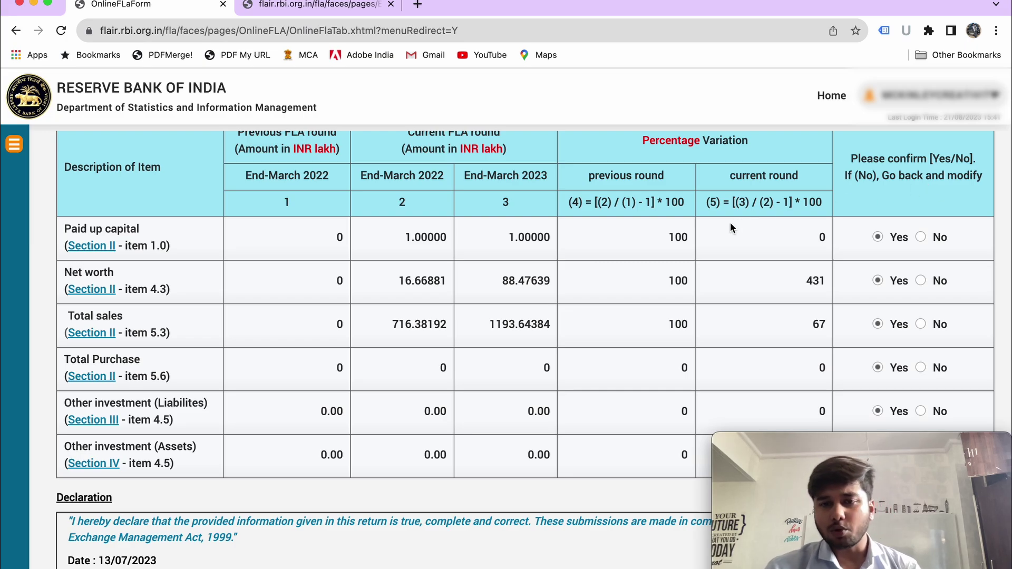
{"action": "scroll", "coordinate": [730, 228], "scroll_direction": "down", "scroll_amount": 1}
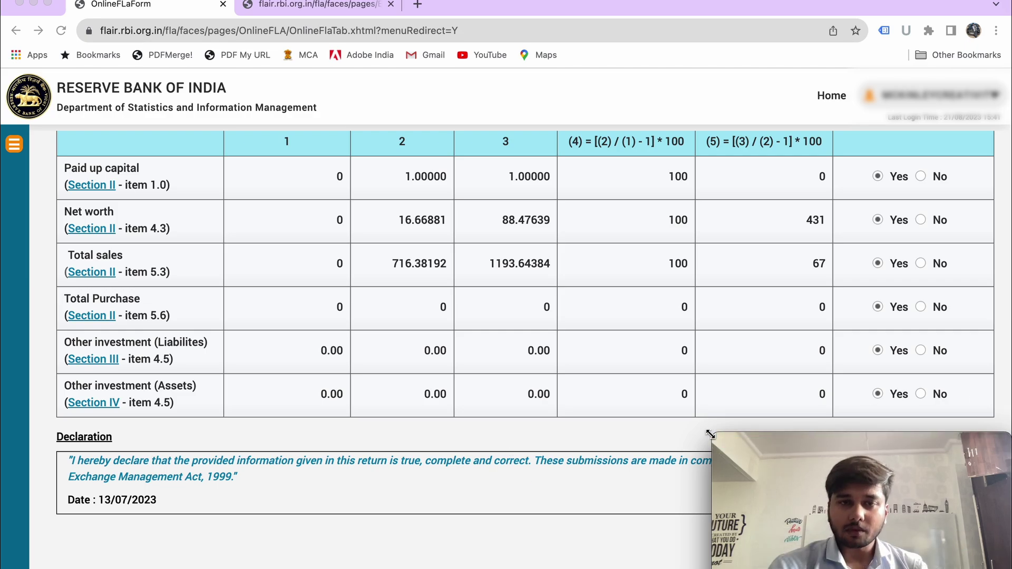
{"action": "scroll", "coordinate": [588, 393], "scroll_direction": "up", "scroll_amount": 4}
{"action": "scroll", "coordinate": [588, 395], "scroll_direction": "down", "scroll_amount": 4}
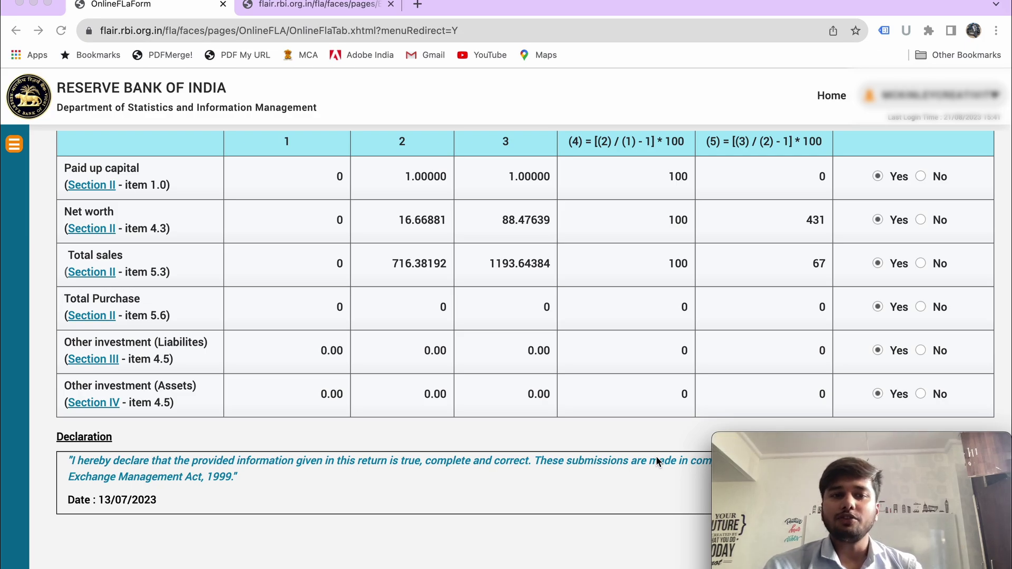
{"action": "scroll", "coordinate": [656, 457], "scroll_direction": "up", "scroll_amount": 4}
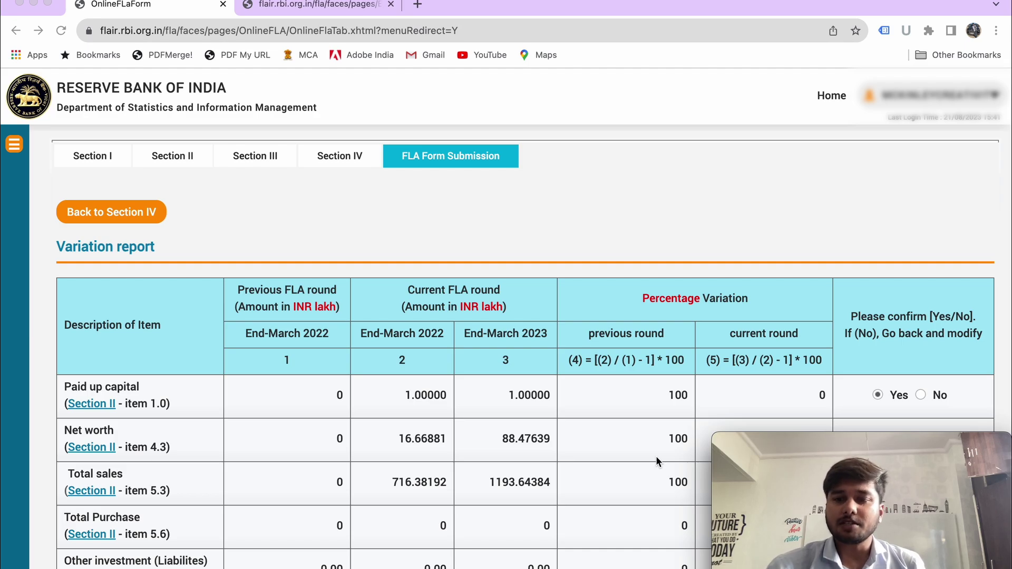
- Go to the Multiple Year CIN Enable screen showing the 2023 CIN as APPROVED
{"action": "left_click", "coordinate": [21, 150]}
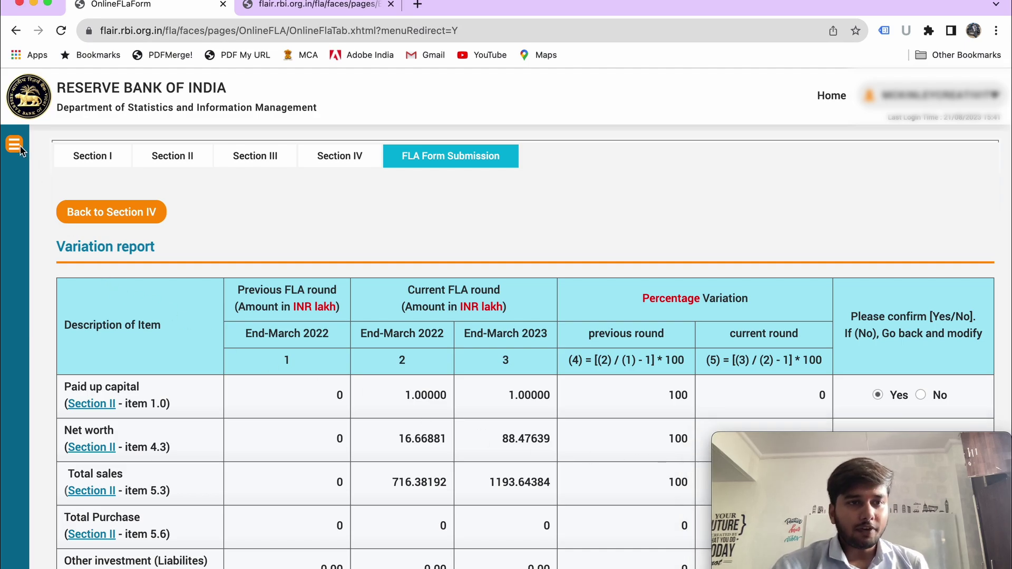
{"action": "left_click", "coordinate": [21, 150]}
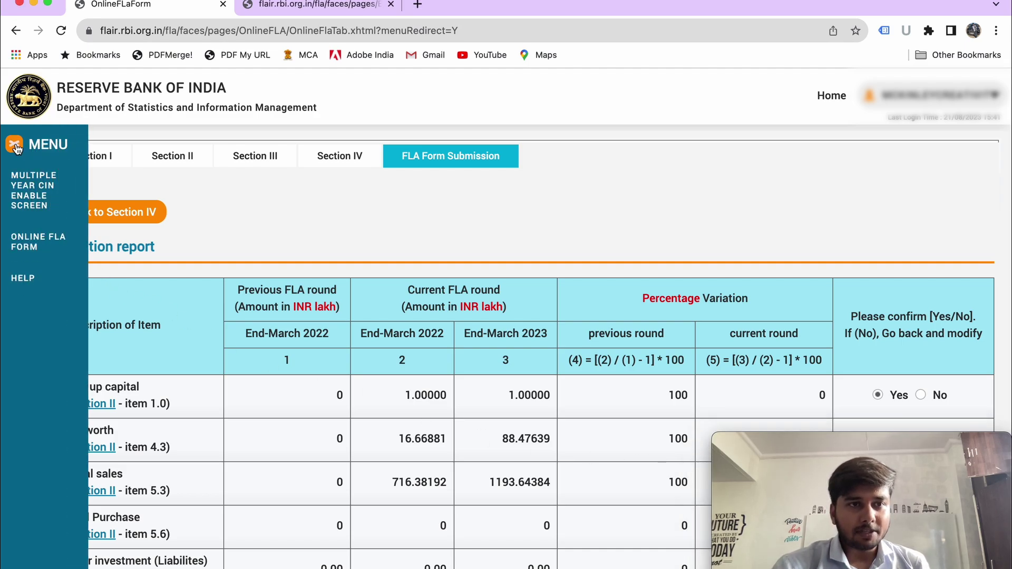
{"action": "left_click", "coordinate": [60, 188]}
{"action": "left_click", "coordinate": [81, 226]}
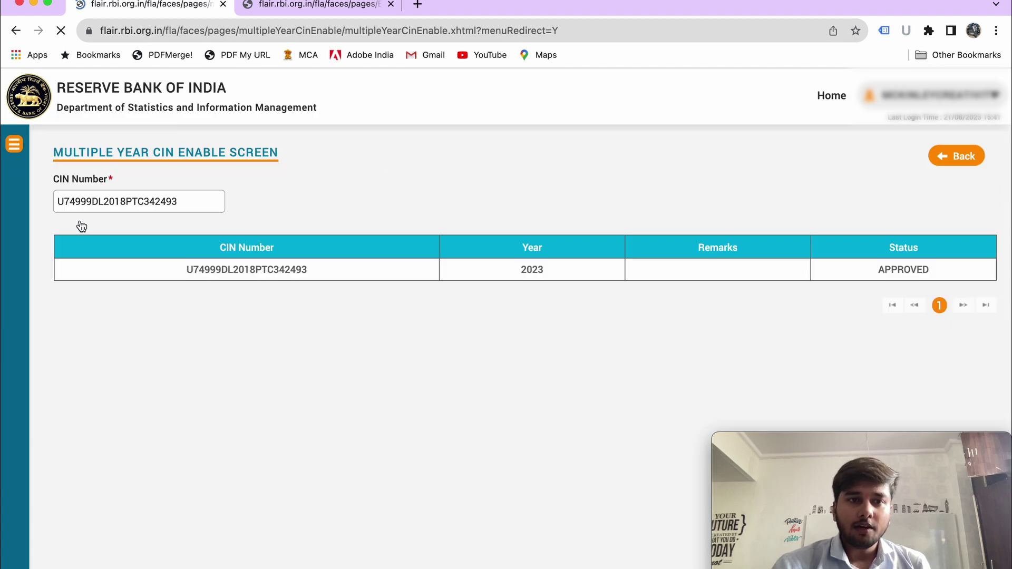